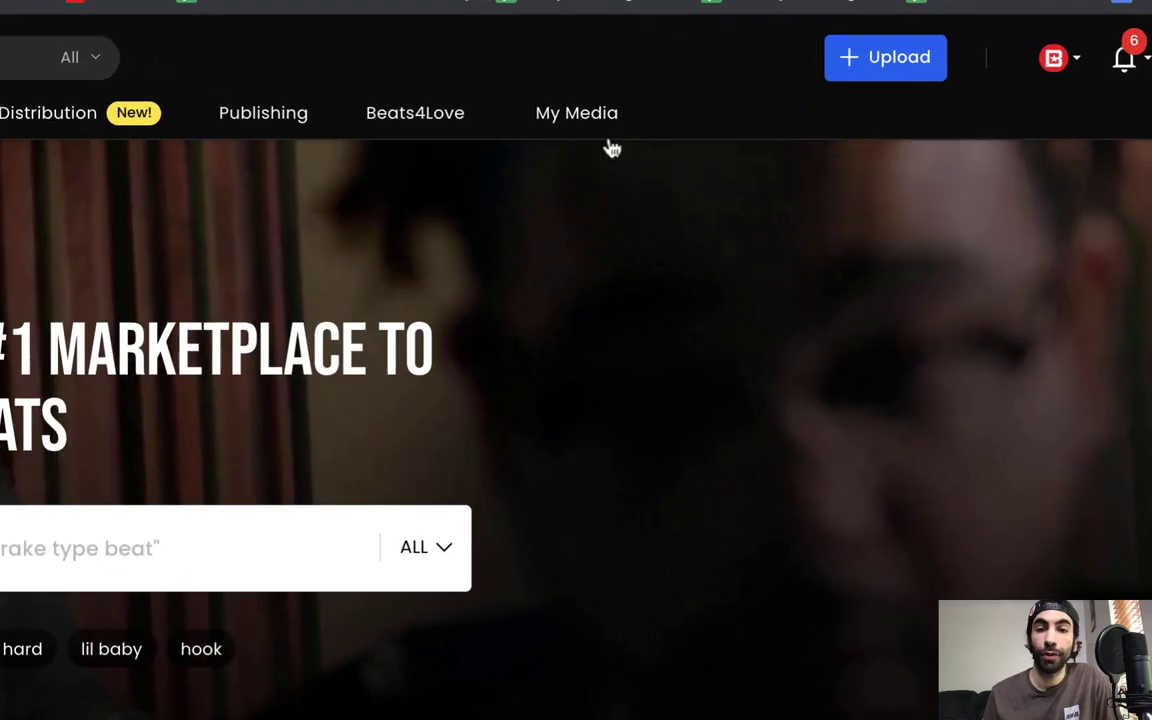
Step: Bring up the My Media menu in the top navigation to reveal Opportunities
mouse_move(660, 155)
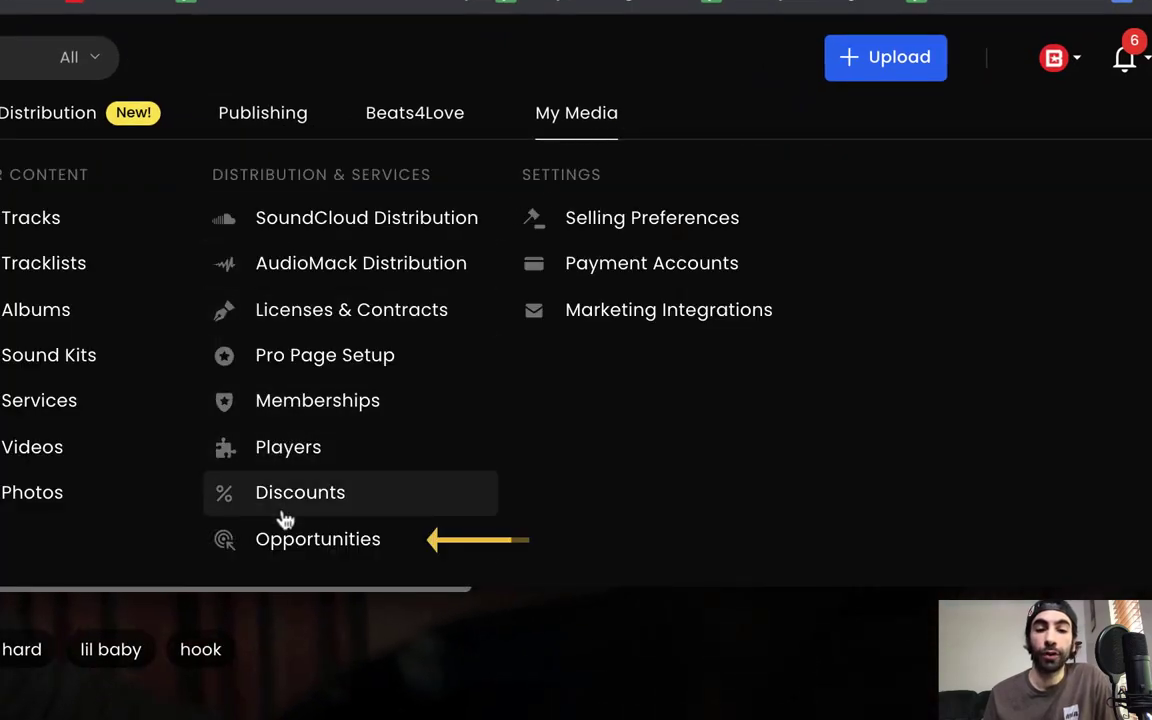
Step: Open the active Opportunities page and scroll through its opportunity cards
left_click(352, 545)
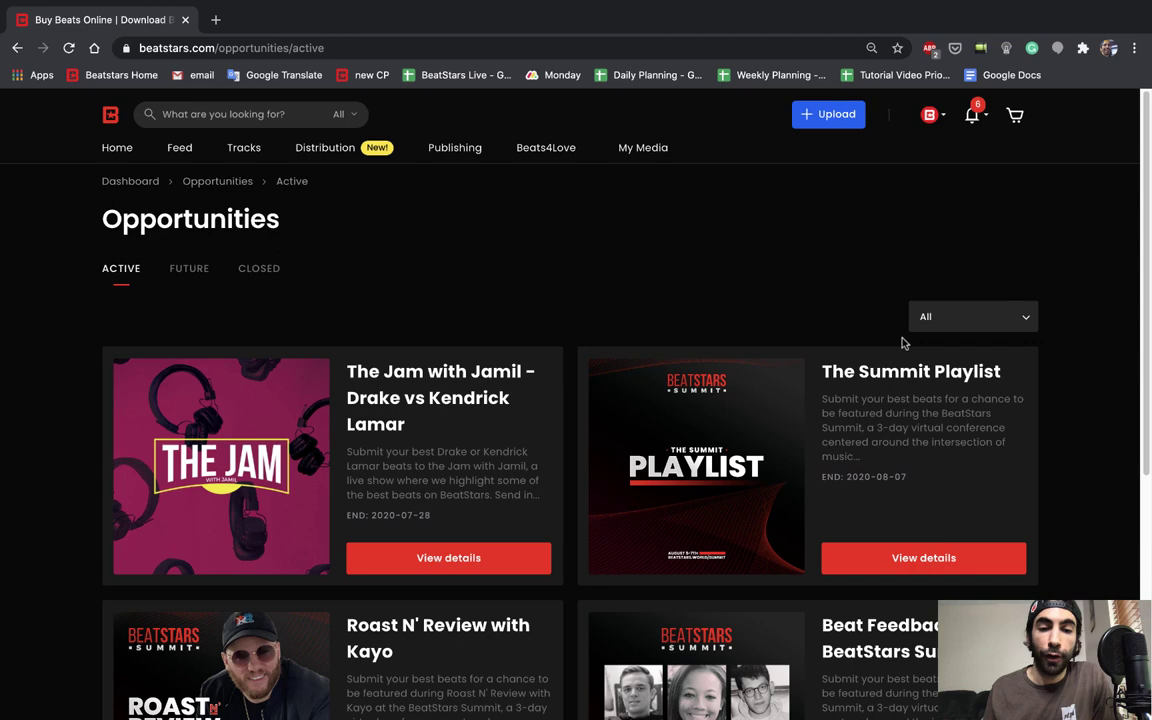
scroll(683, 293, "down", 2)
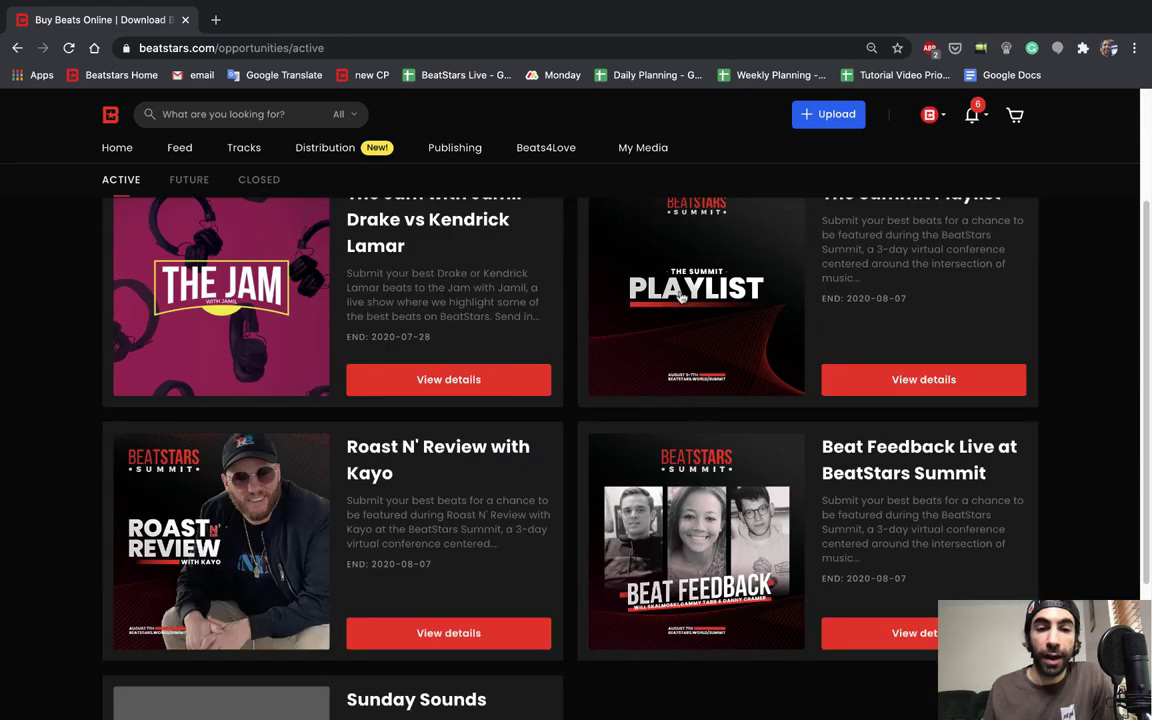
scroll(612, 268, "up", 1)
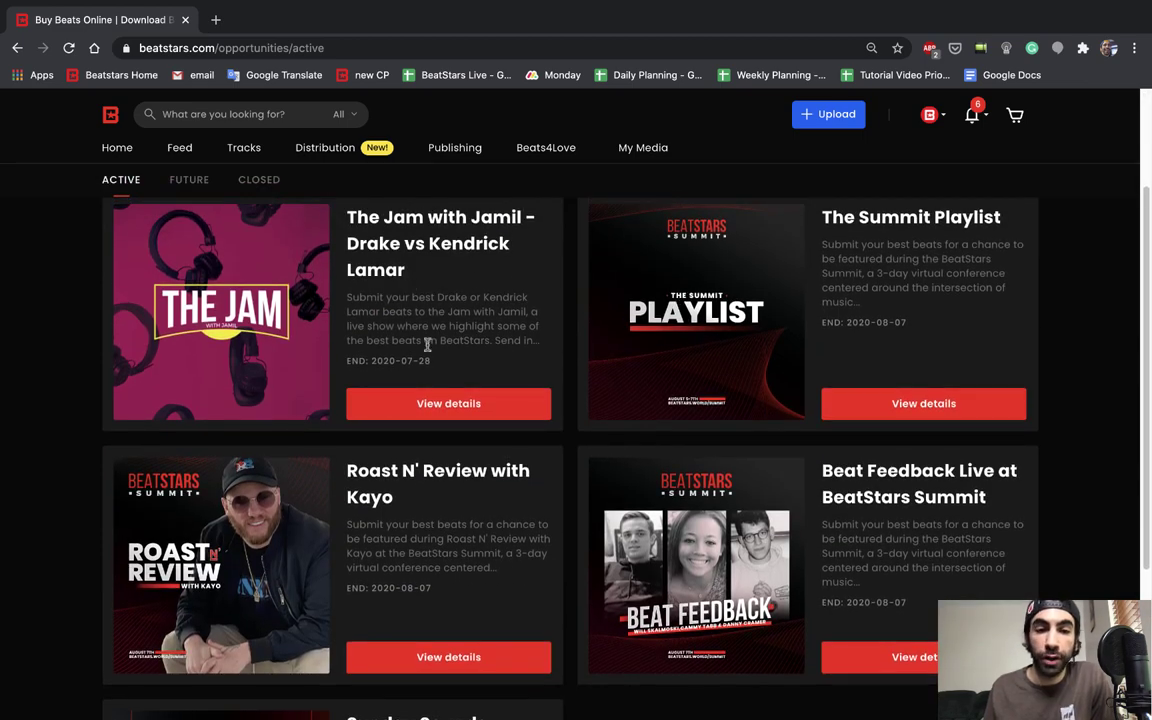
scroll(581, 339, "down", 2)
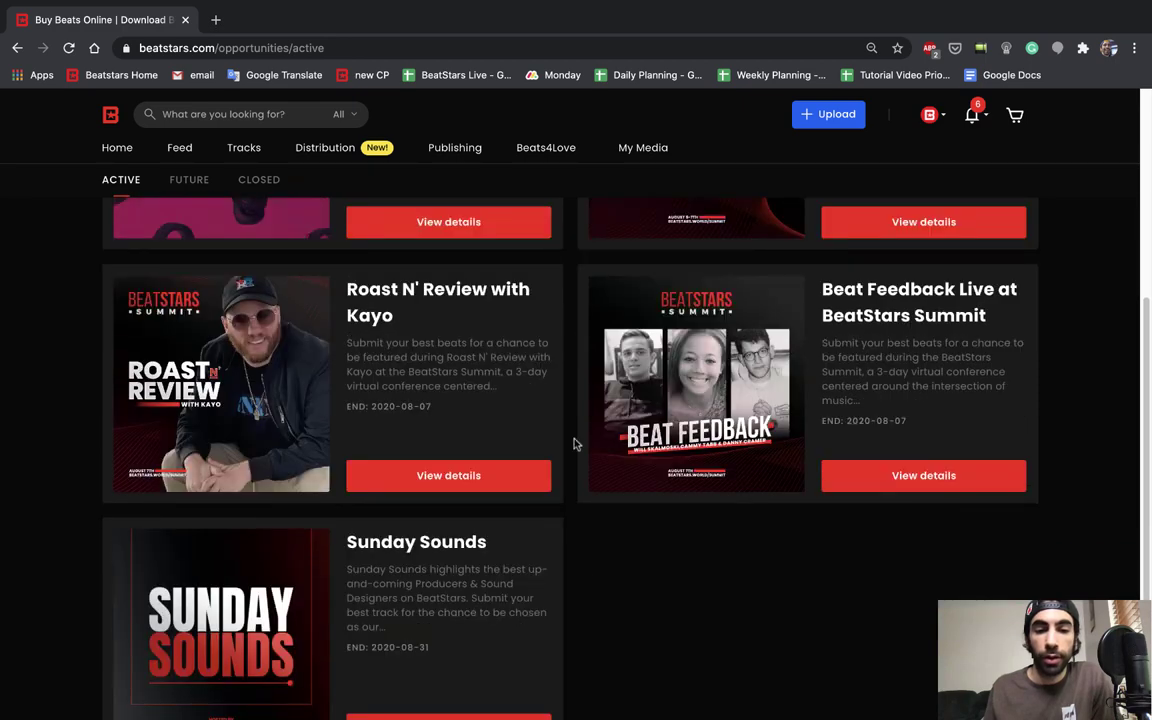
scroll(503, 601, "up", 2)
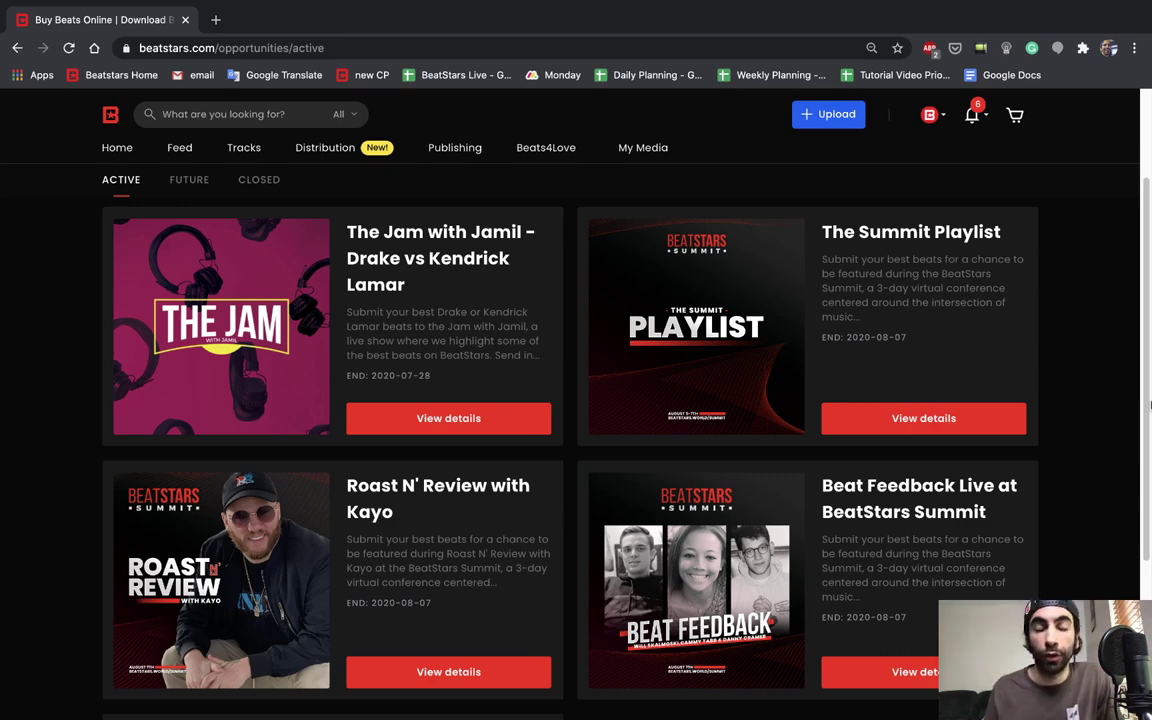
scroll(1033, 380, "up", 1)
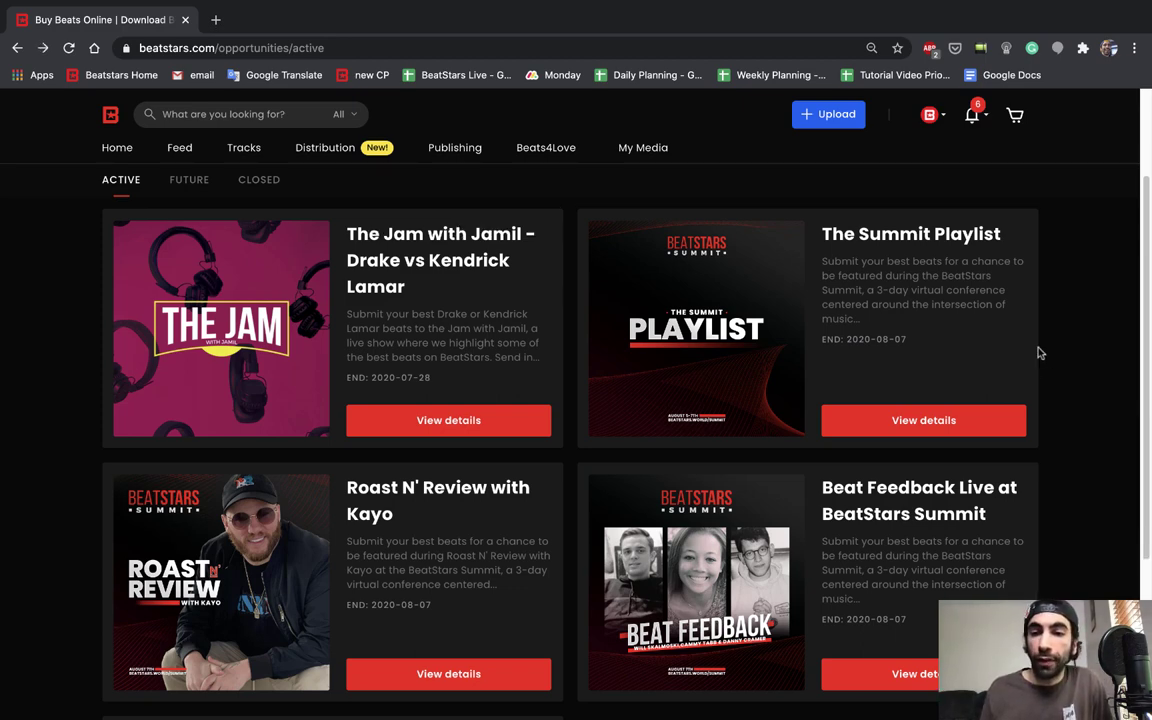
Step: Open The Summit Playlist details, running 2020-07-17 to 2020-08-07 with a two-track limit
left_click(968, 428)
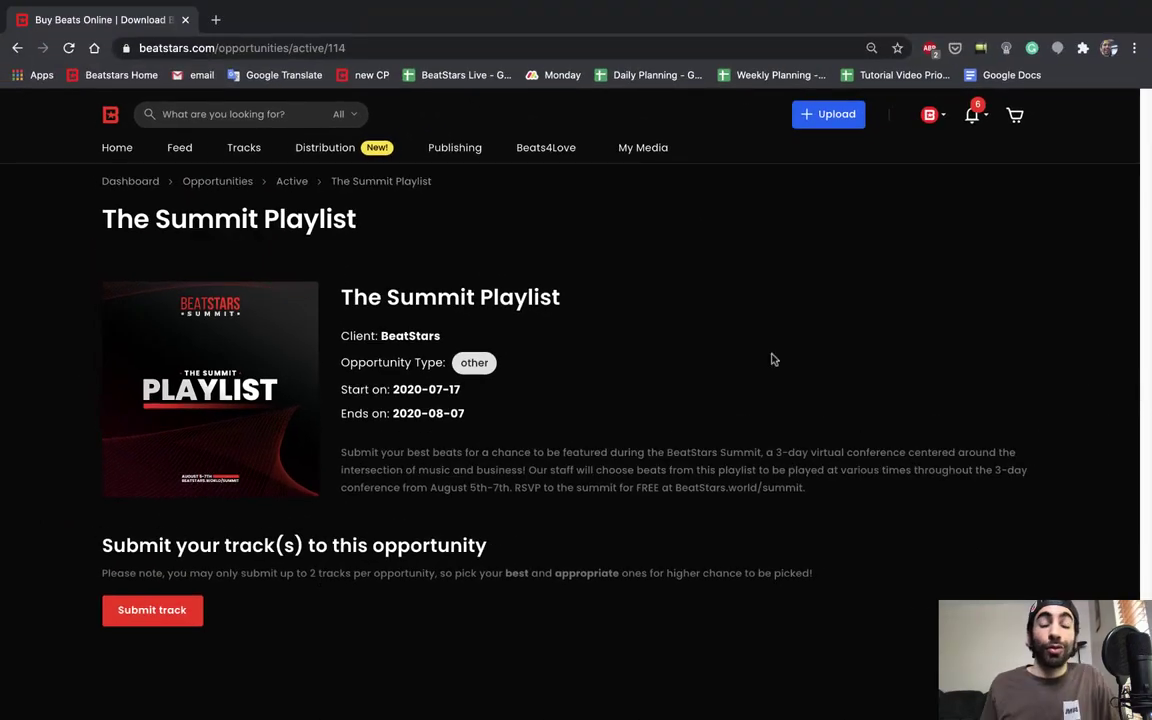
Step: Submit Tutorial Track and test track 3 to The Summit Playlist
left_click(198, 612)
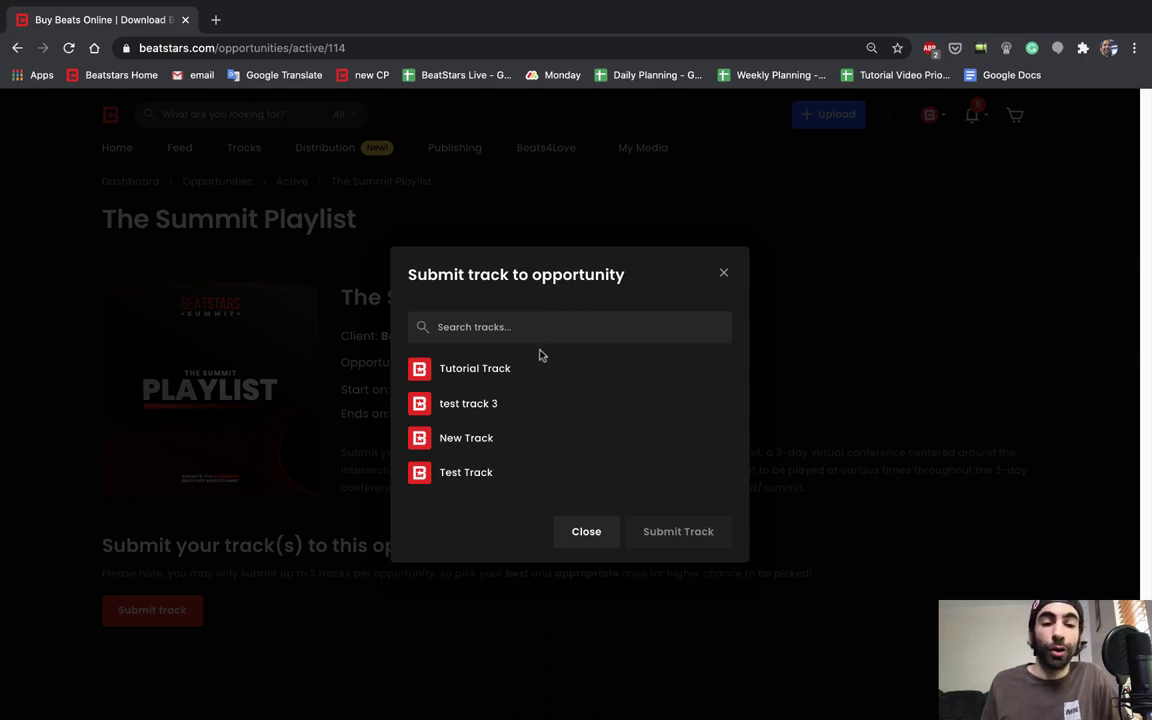
left_click(493, 372)
left_click(652, 538)
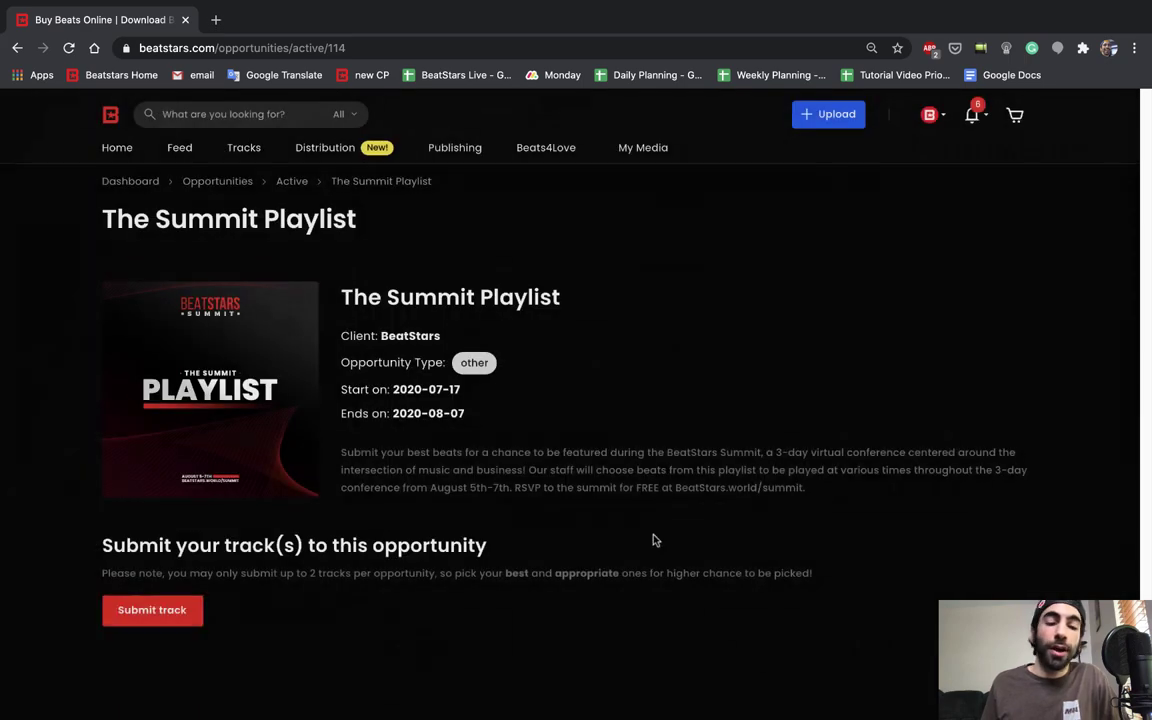
left_click(668, 684)
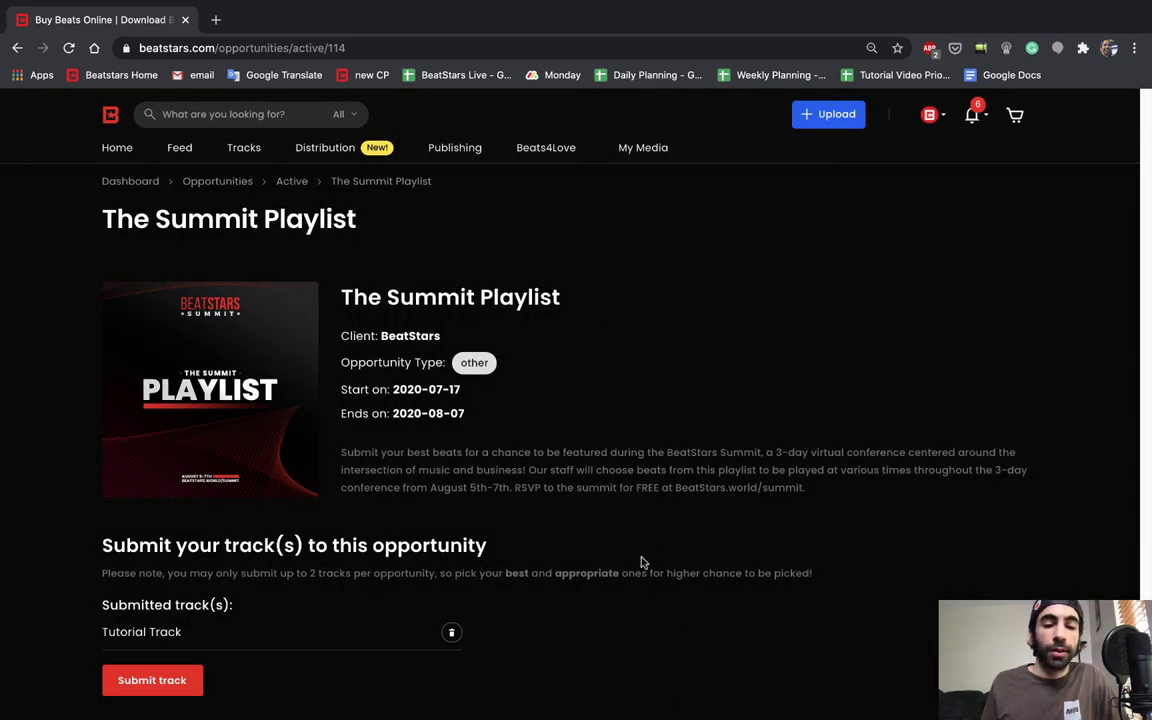
left_click(195, 680)
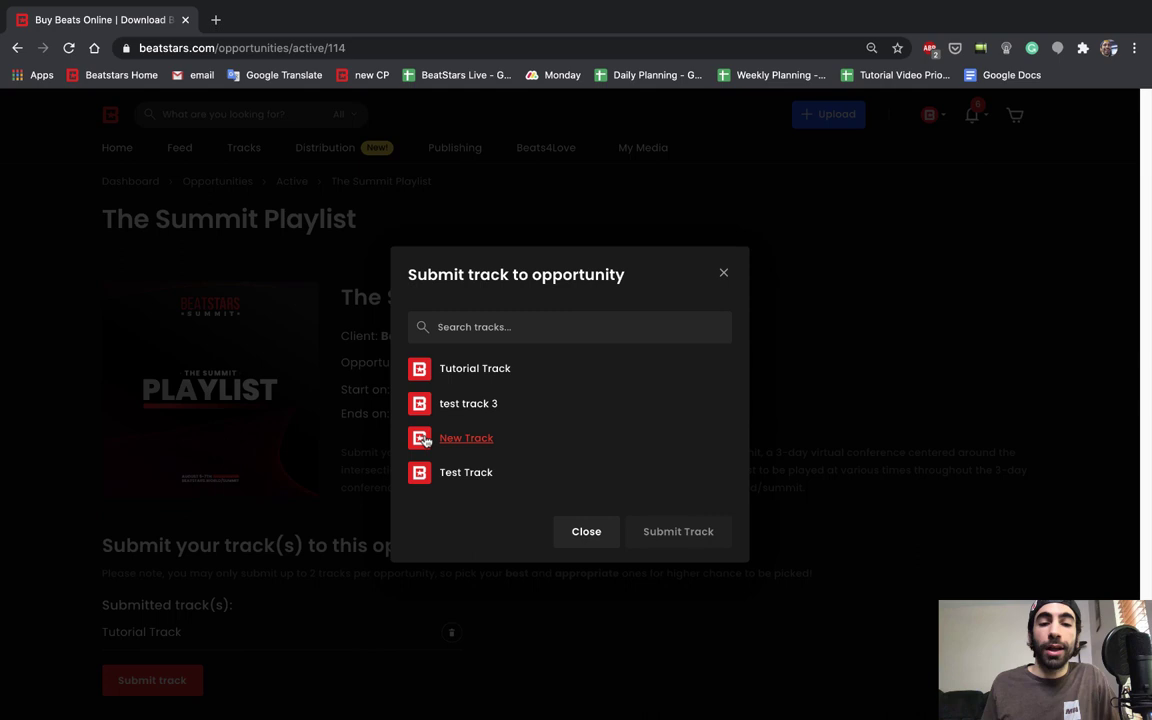
left_click(446, 405)
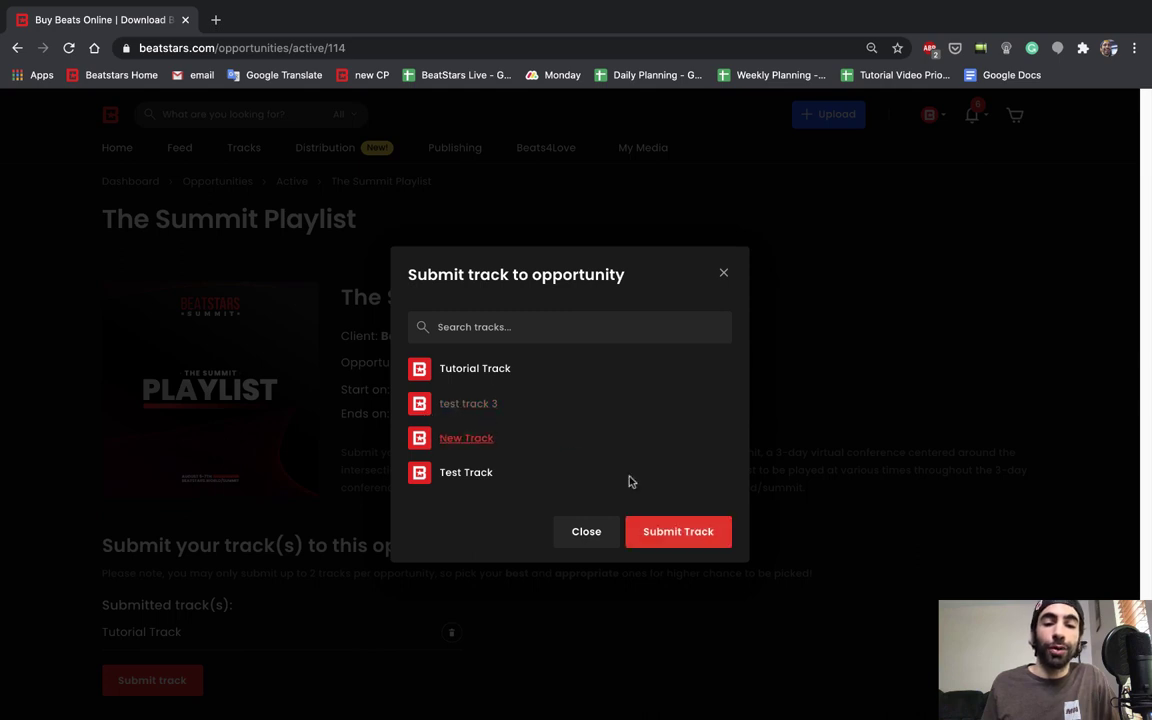
left_click(671, 538)
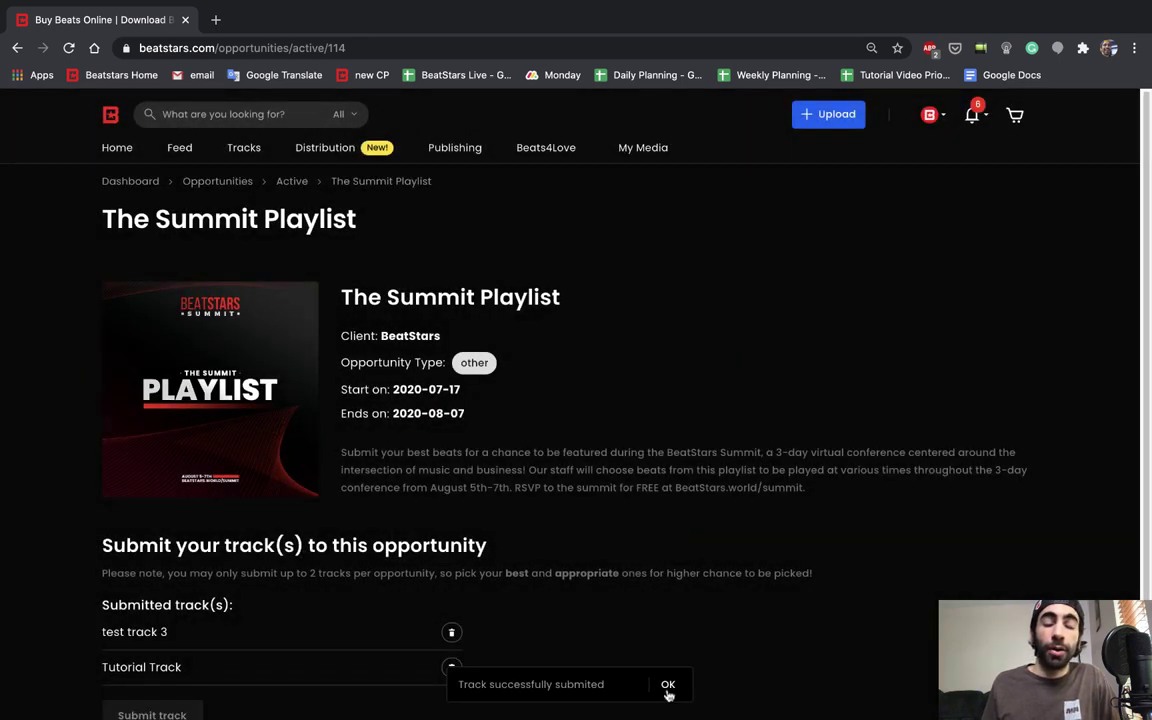
left_click(668, 685)
Step: Delete the test track 3 submission and submit Test Track in its place
scroll(700, 640, "down", 1)
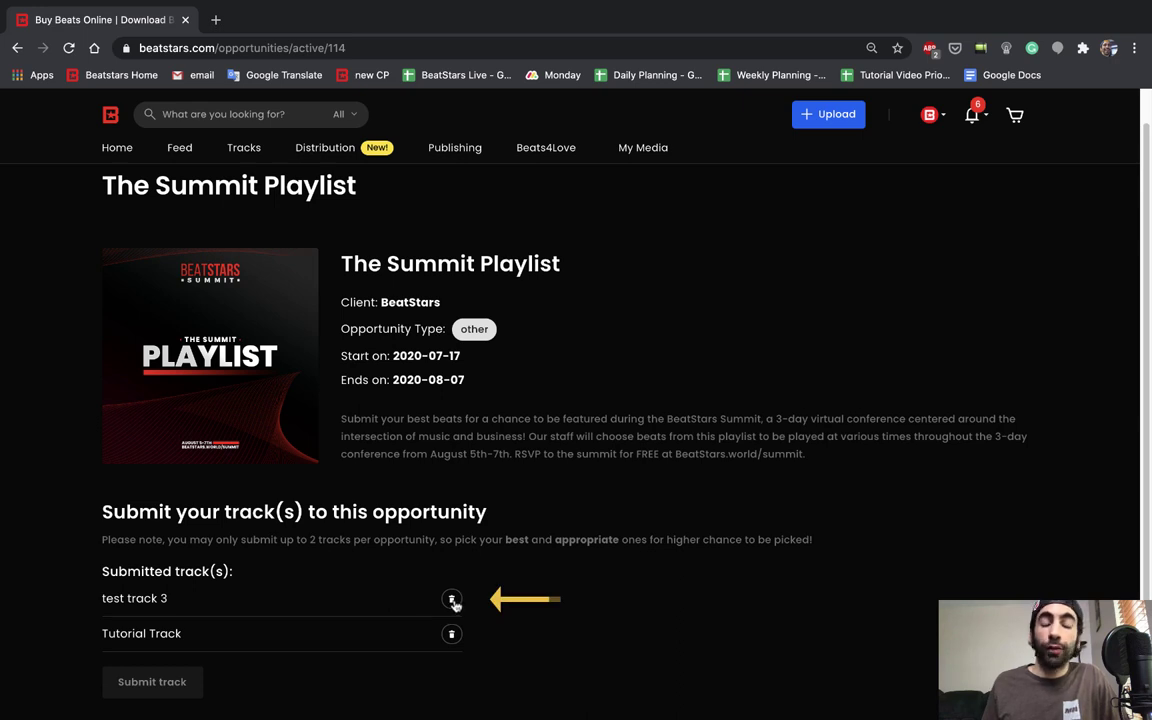
left_click(451, 600)
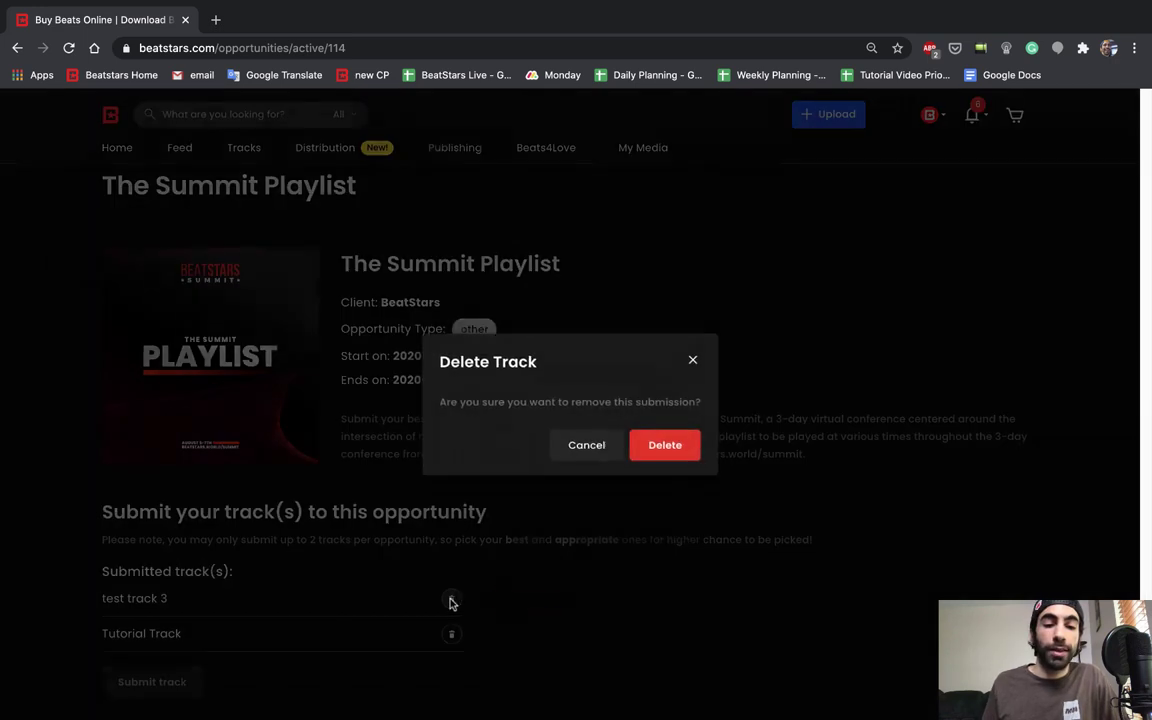
left_click(679, 449)
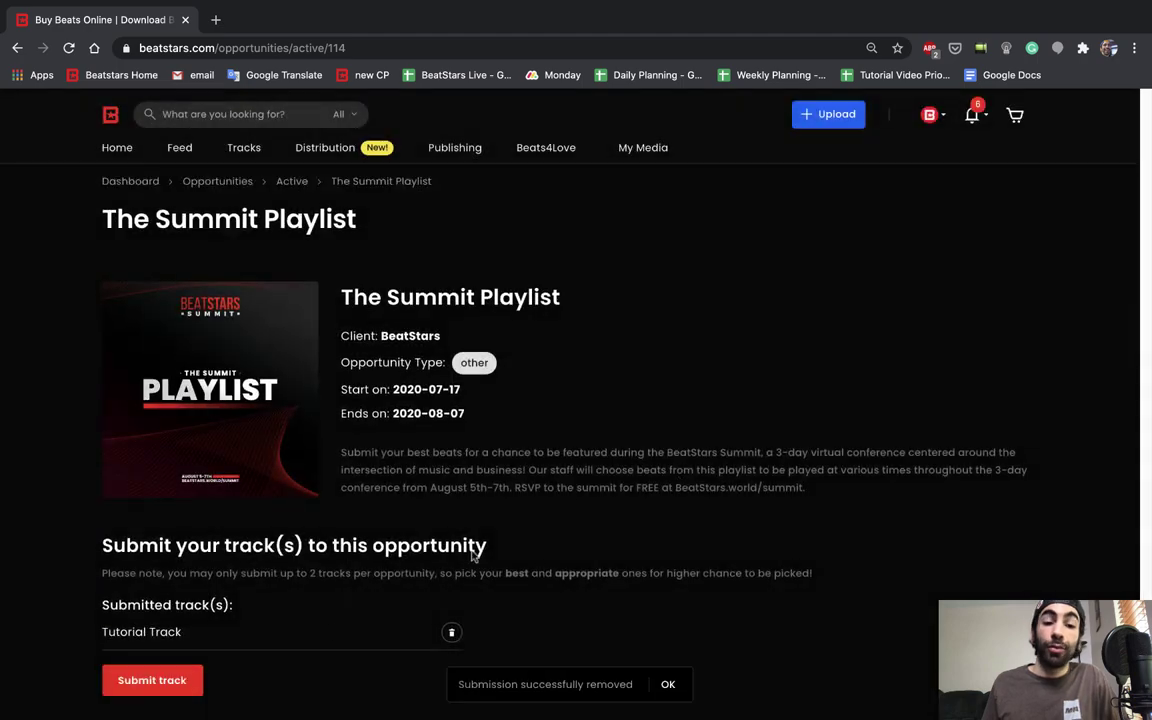
left_click(160, 680)
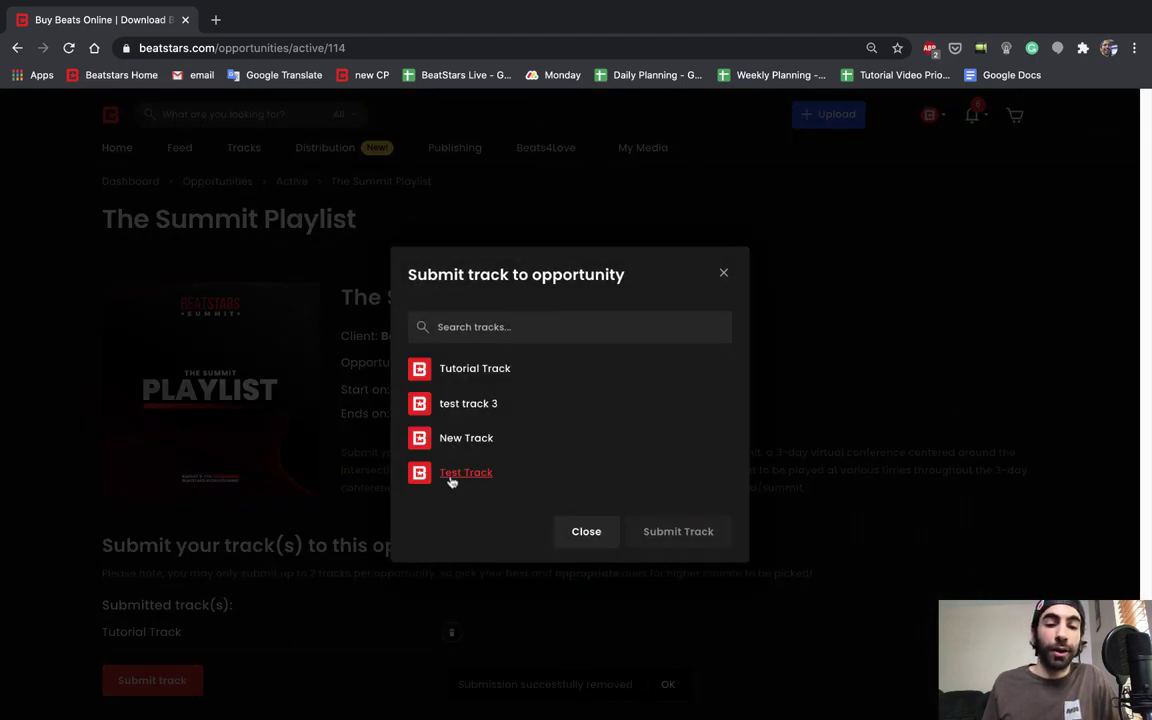
left_click(452, 474)
left_click(672, 536)
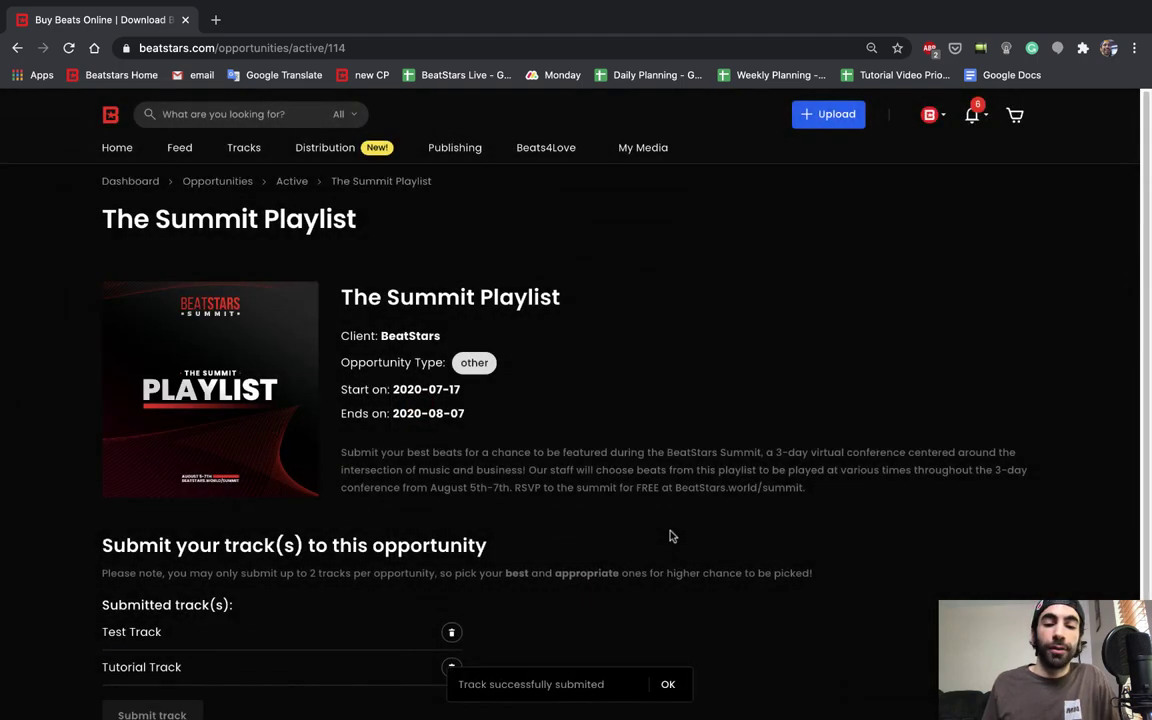
left_click(672, 690)
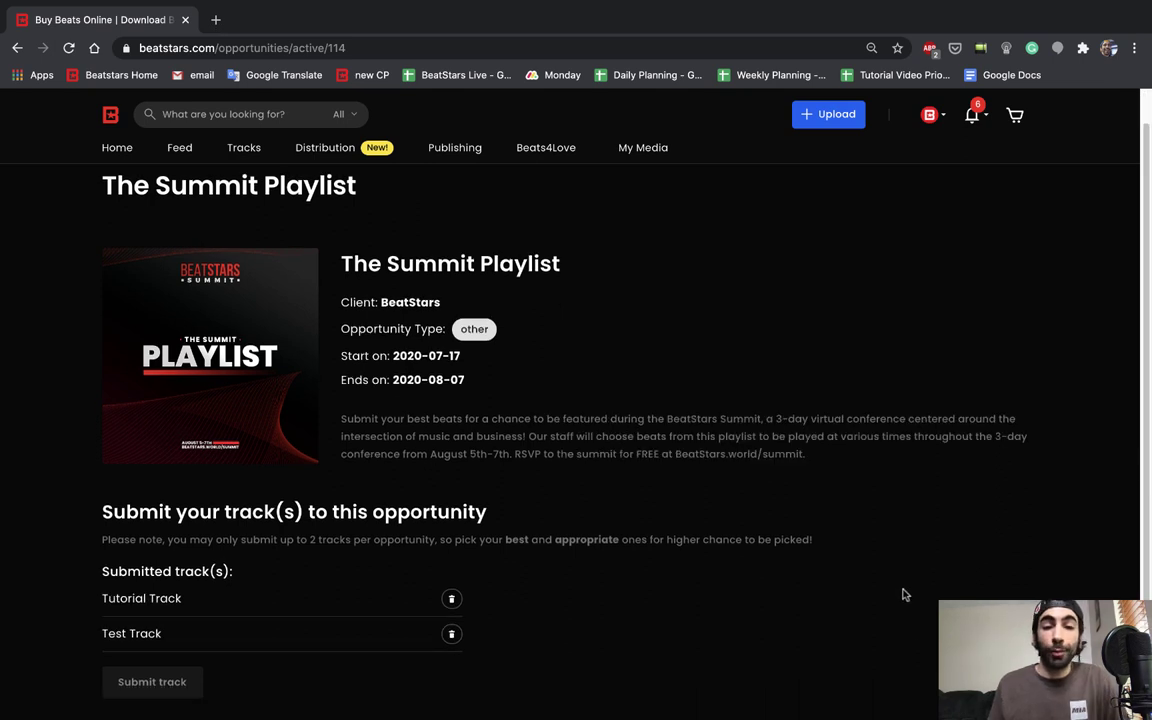
scroll(896, 580, "up", 1)
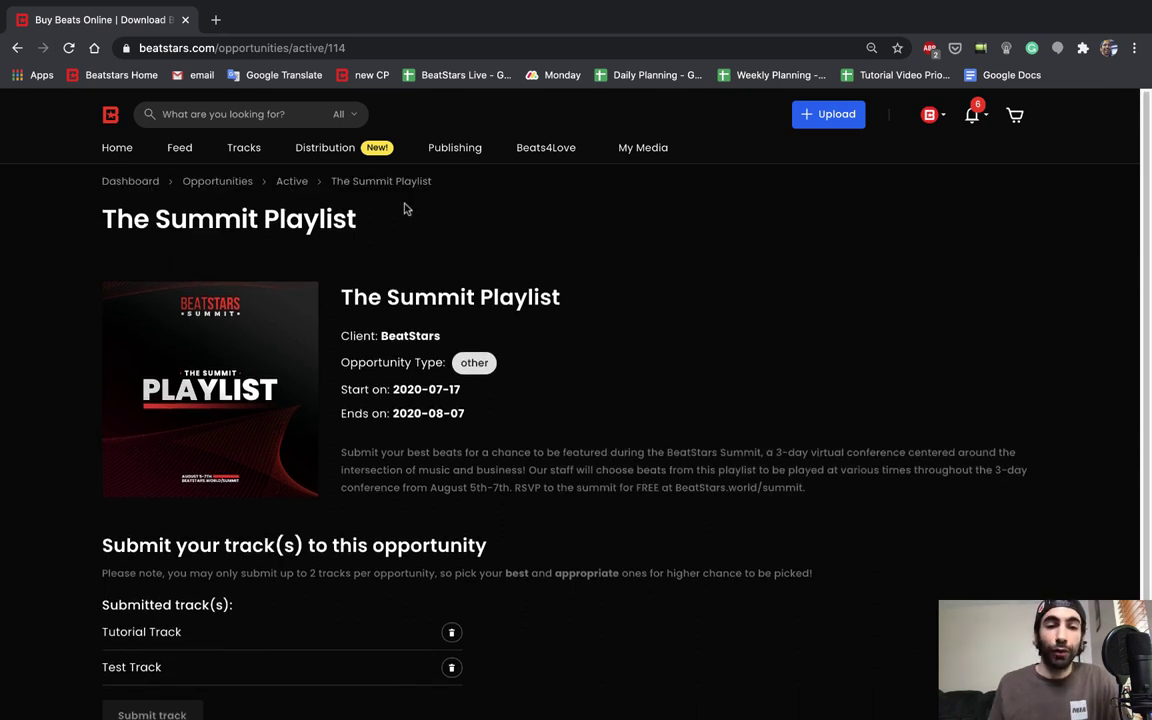
Step: From the Active opportunities list, open The Jam with Jamil and submit Tutorial Track to it
left_click(293, 181)
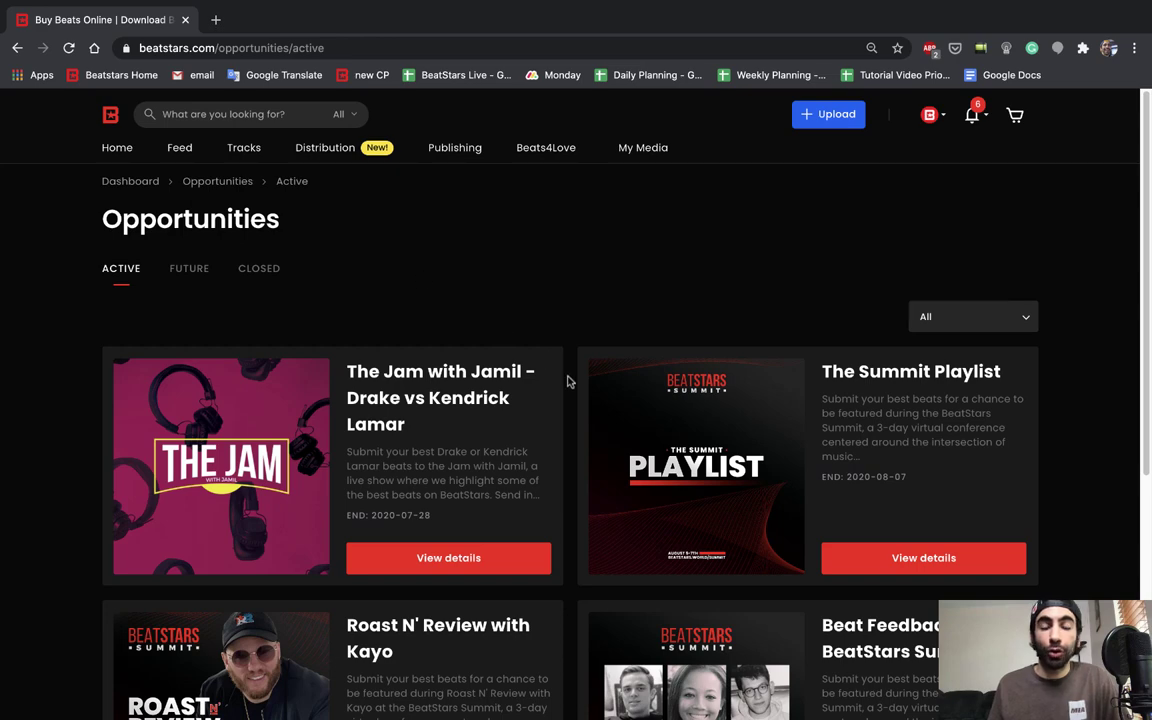
left_click(502, 559)
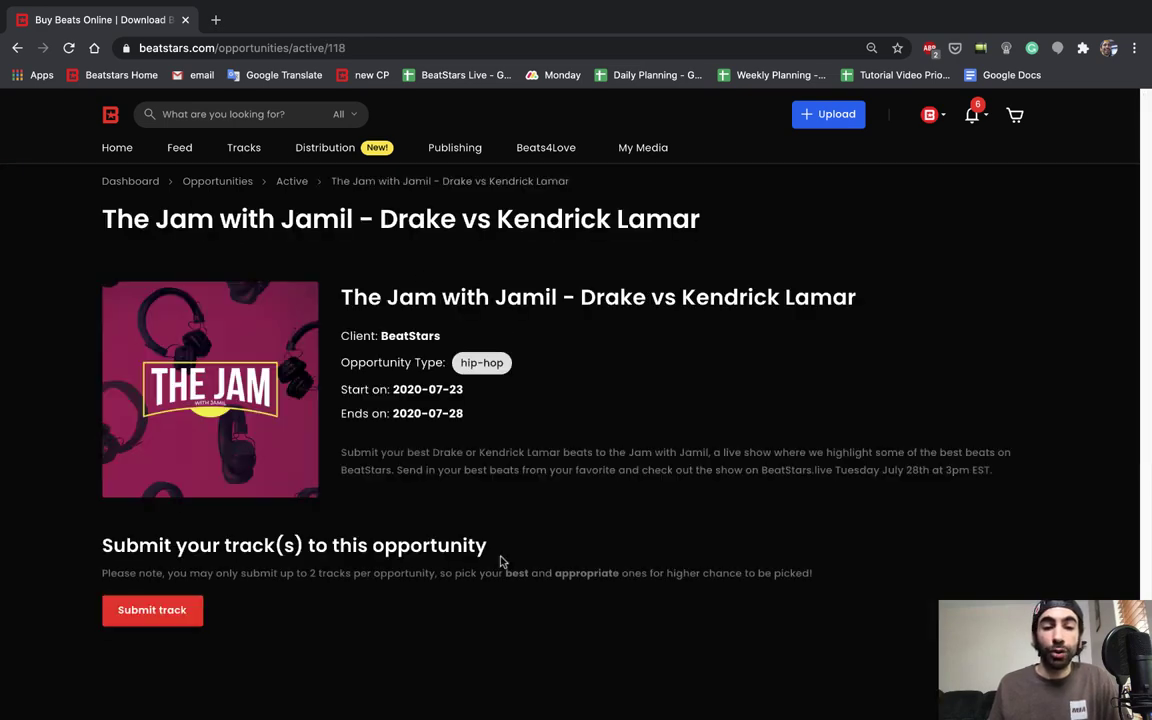
left_click(160, 612)
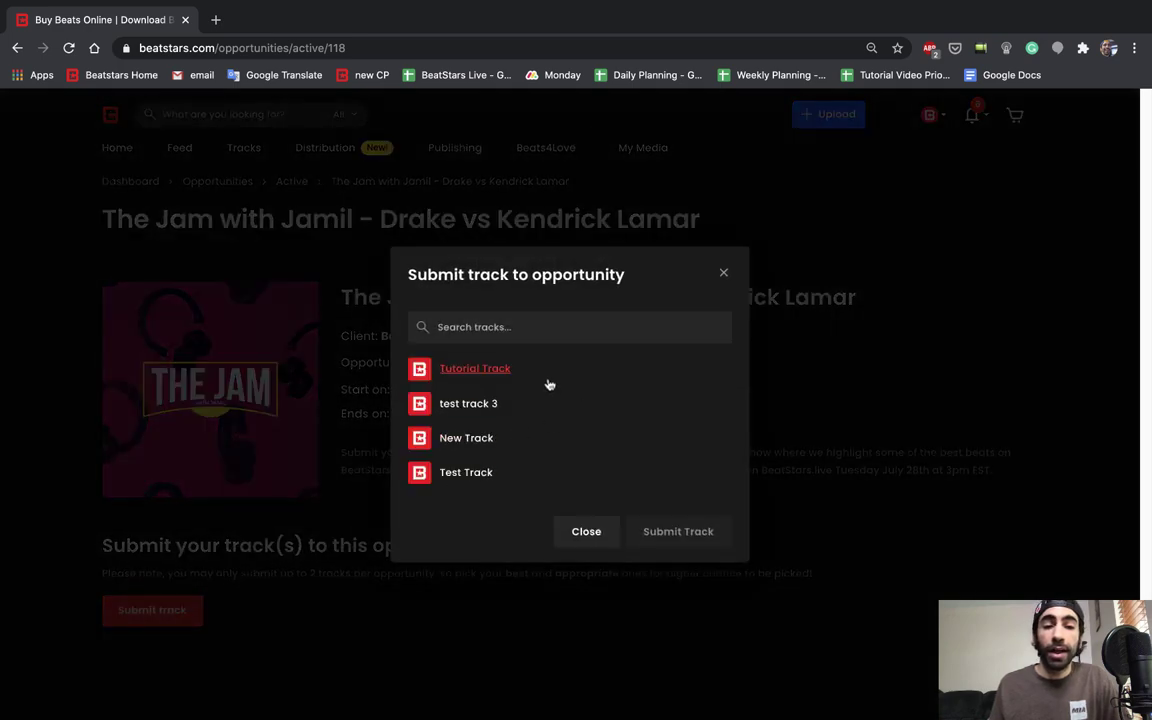
left_click(501, 370)
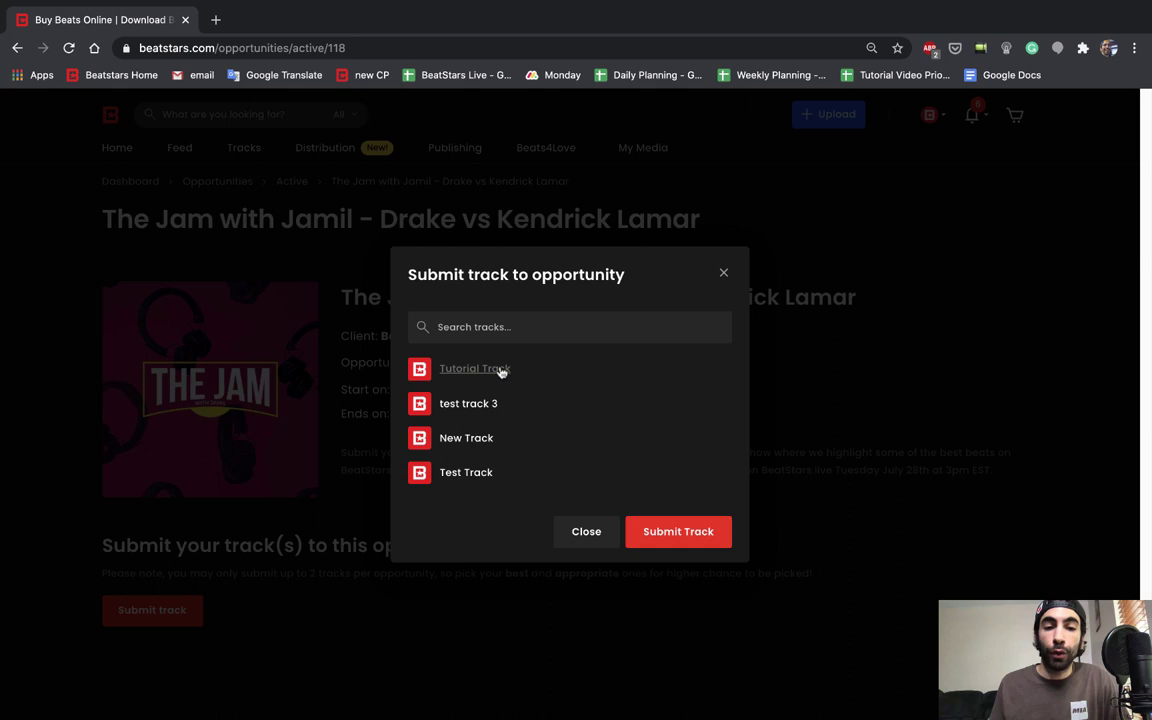
left_click(679, 533)
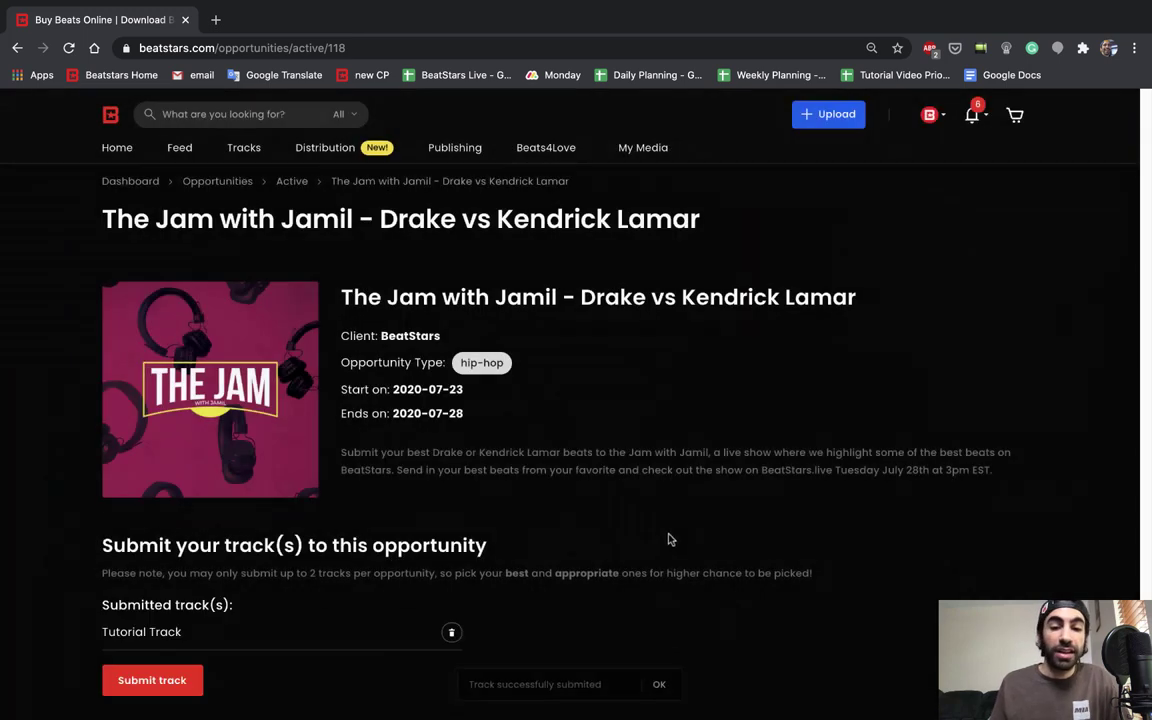
left_click(668, 686)
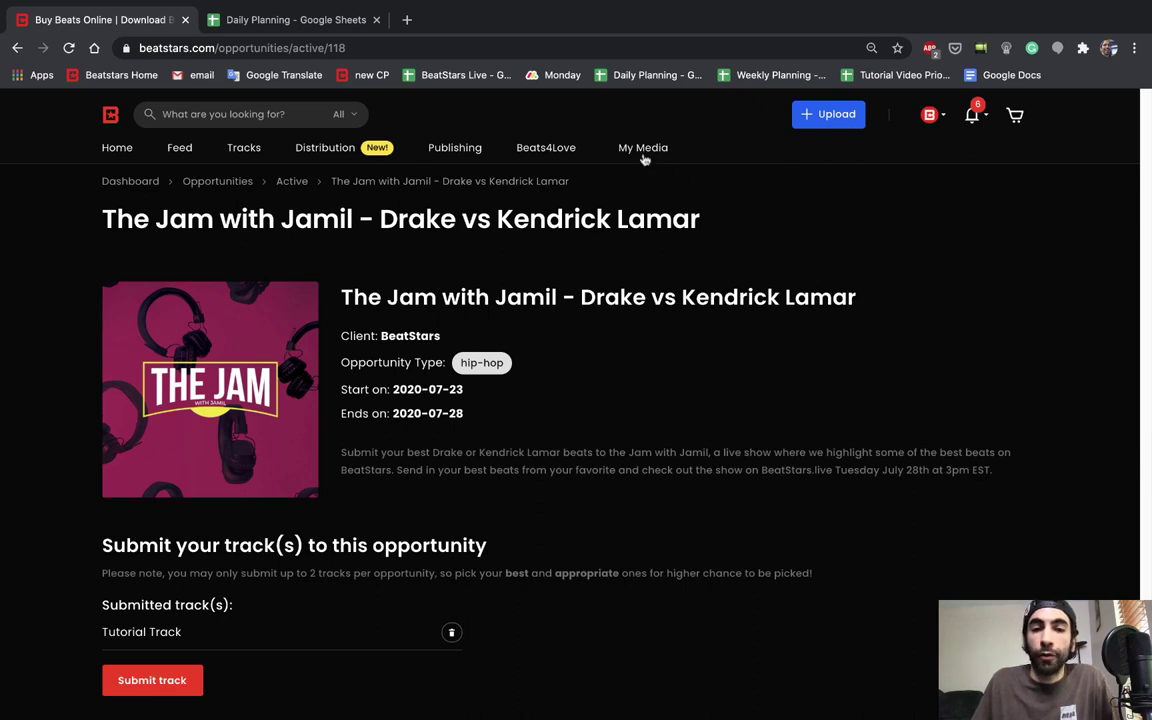
Step: Open the account dashboard and scroll through its Getting Started, Add New Content and Opportunities panels
mouse_move(580, 145)
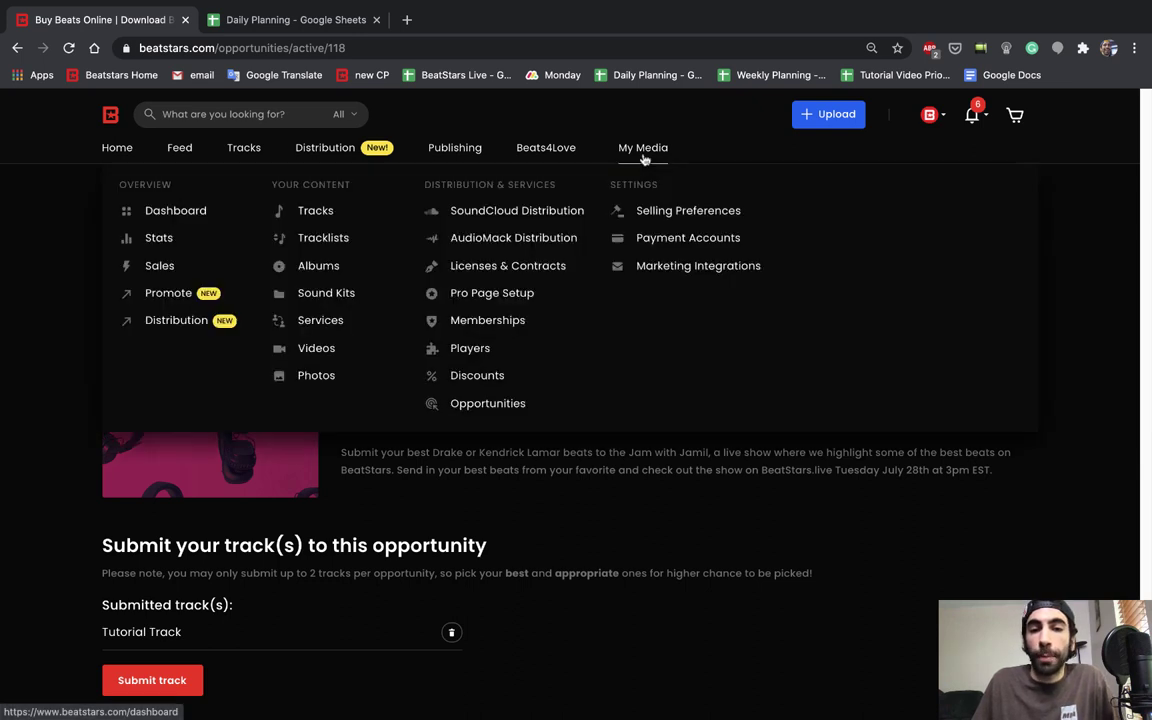
left_click(217, 220)
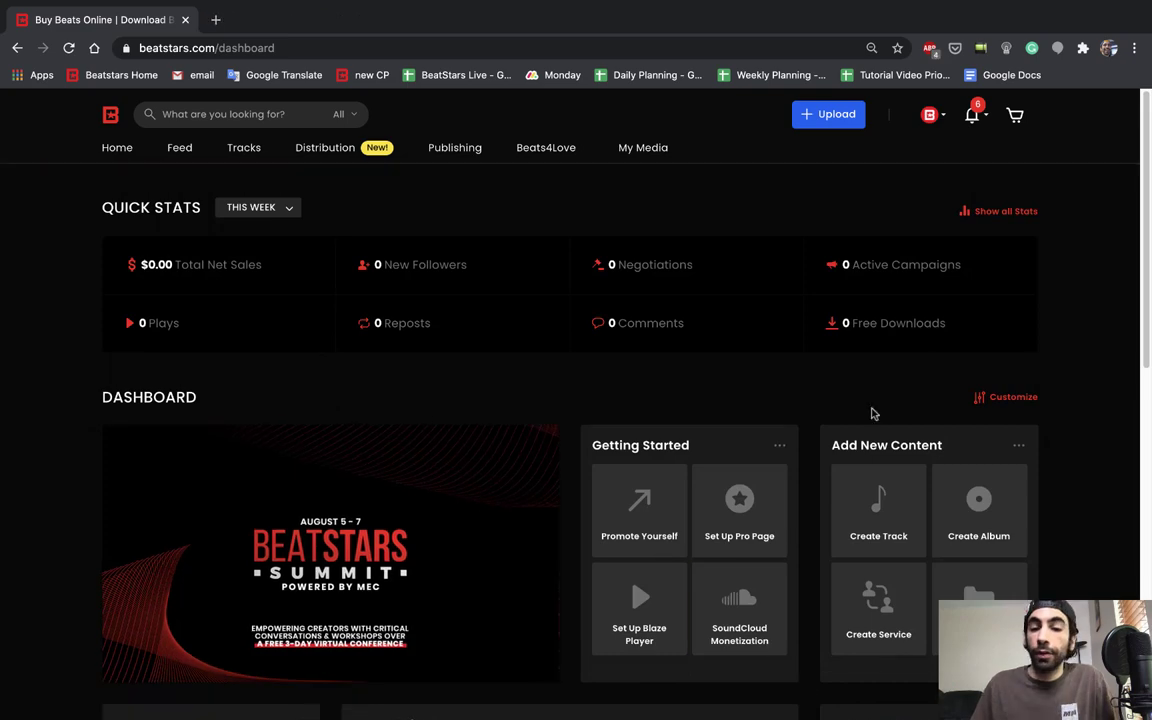
scroll(870, 405, "down", 6)
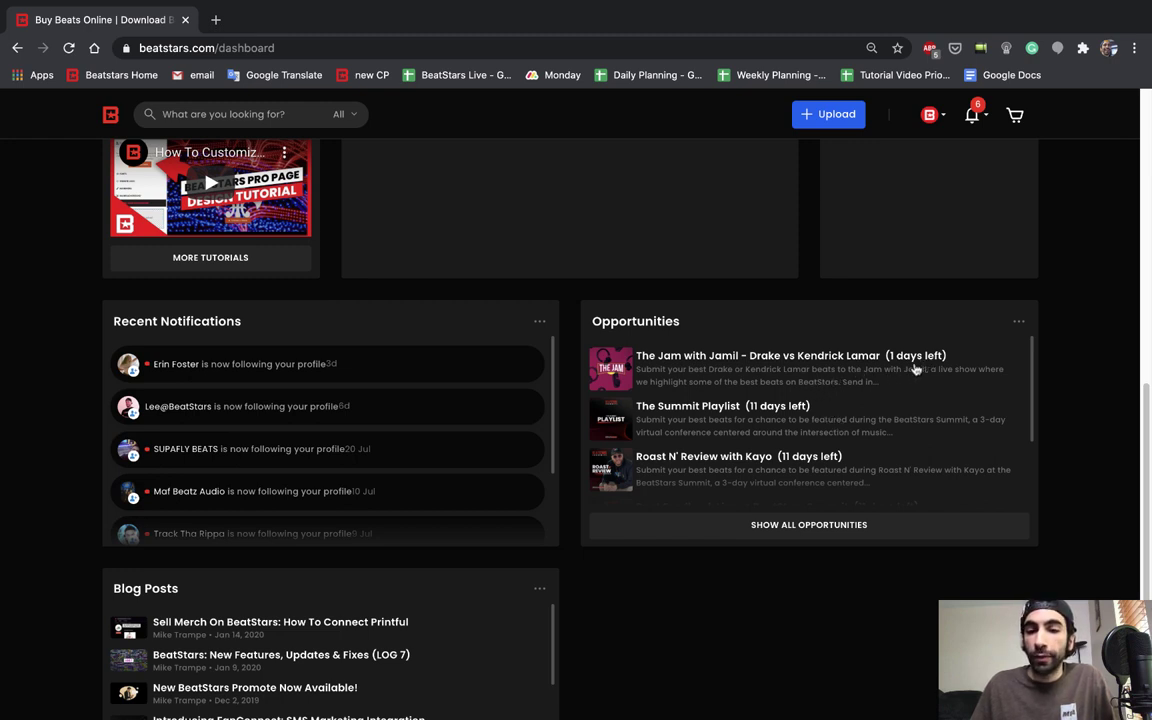
scroll(740, 402, "down", 1)
scroll(742, 402, "down", 1)
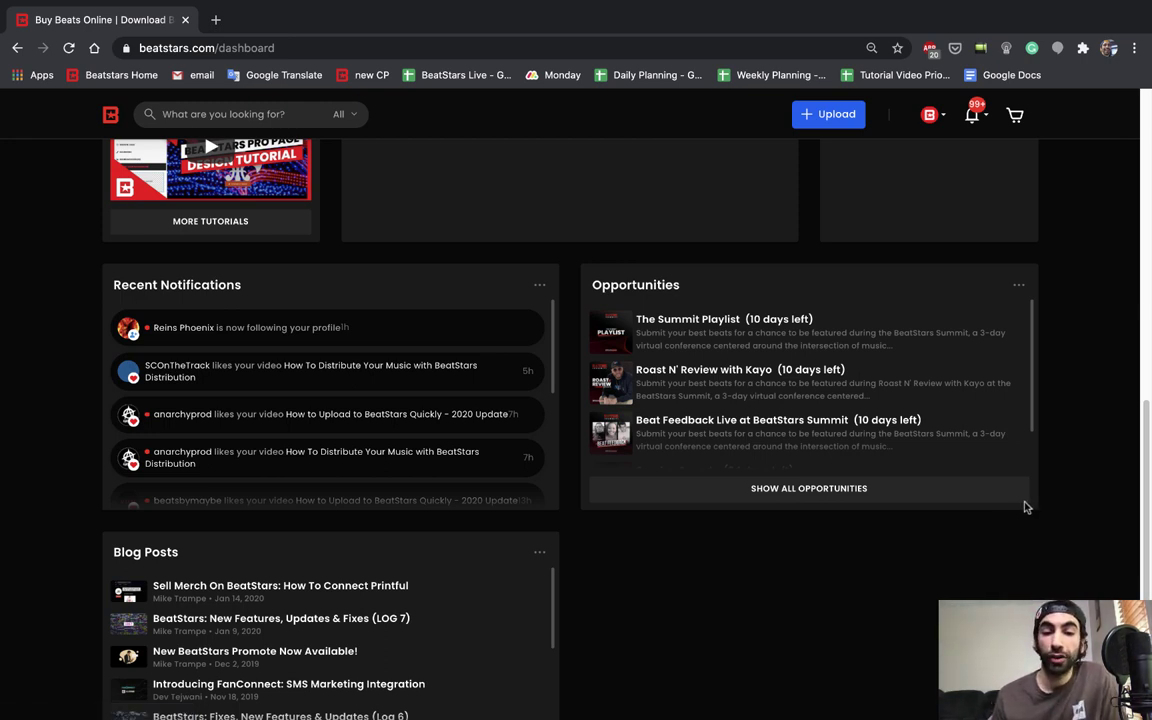
scroll(1025, 505, "up", 4)
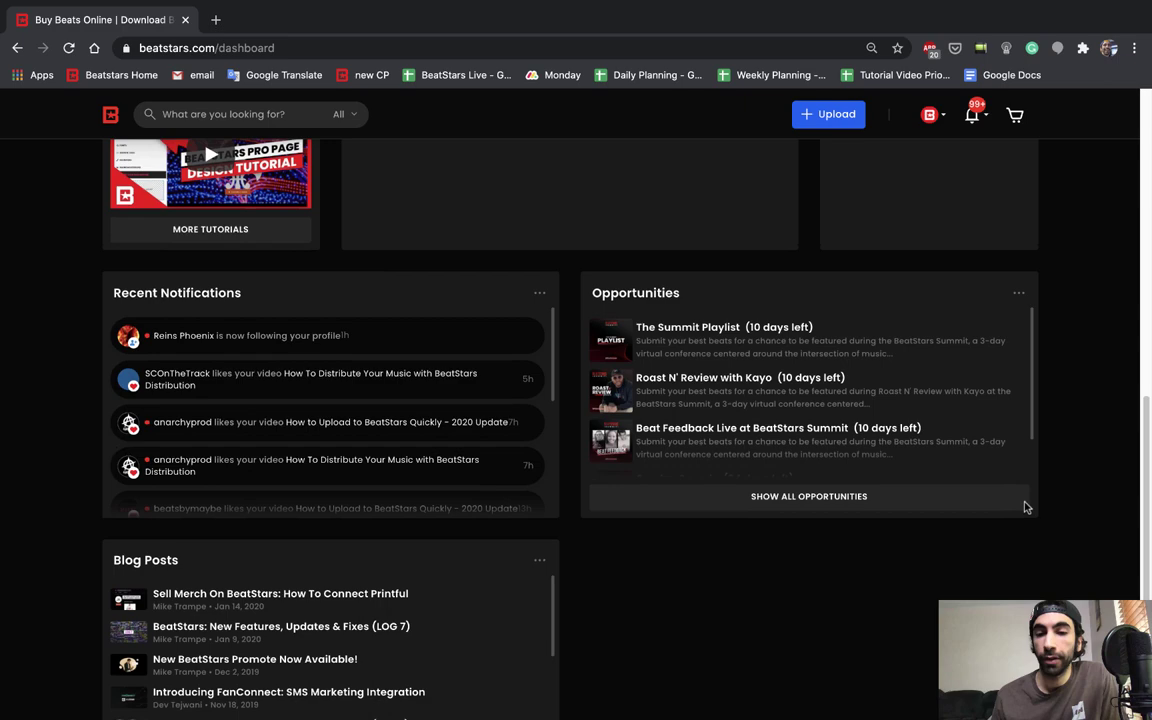
scroll(1022, 505, "up", 3)
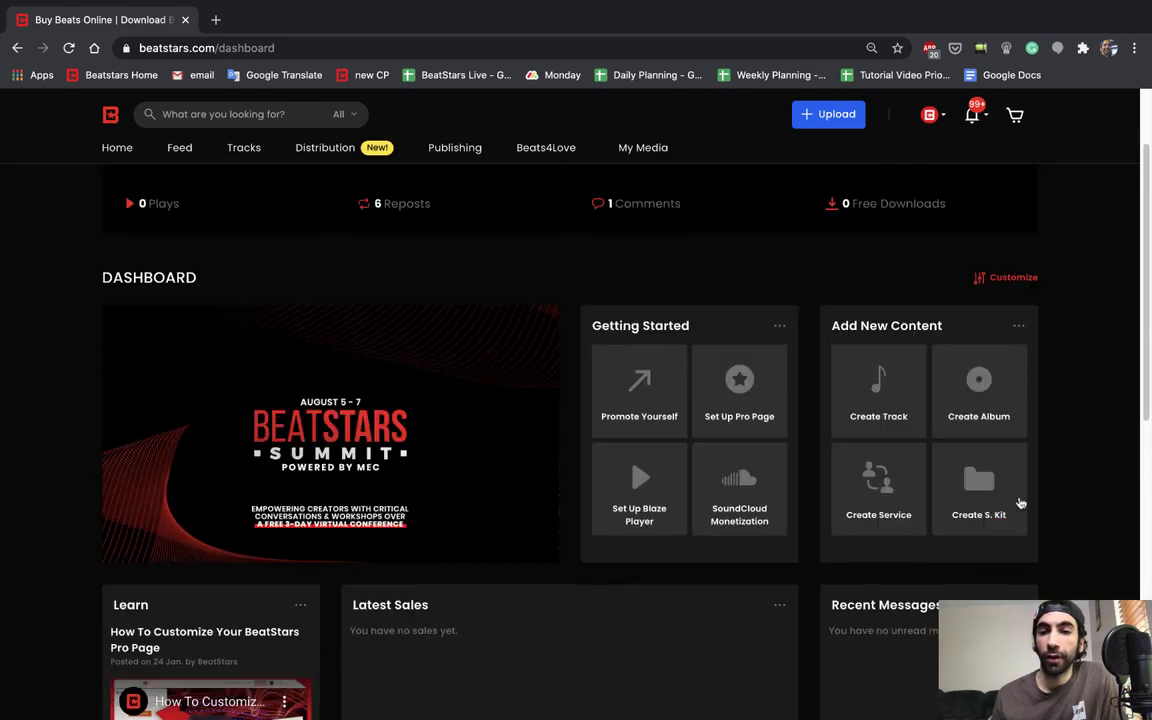
Step: In customize mode, drag the Opportunities widget to the top row, then finish customizing
left_click(986, 284)
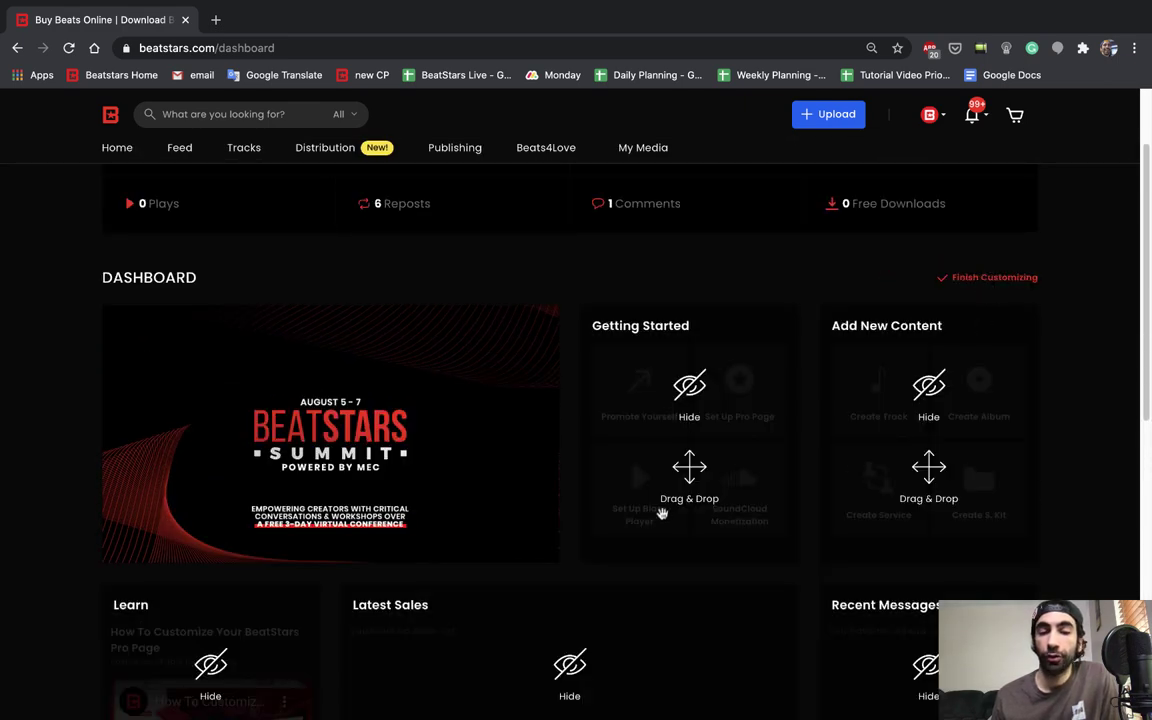
scroll(640, 560, "down", 2)
scroll(856, 541, "down", 3)
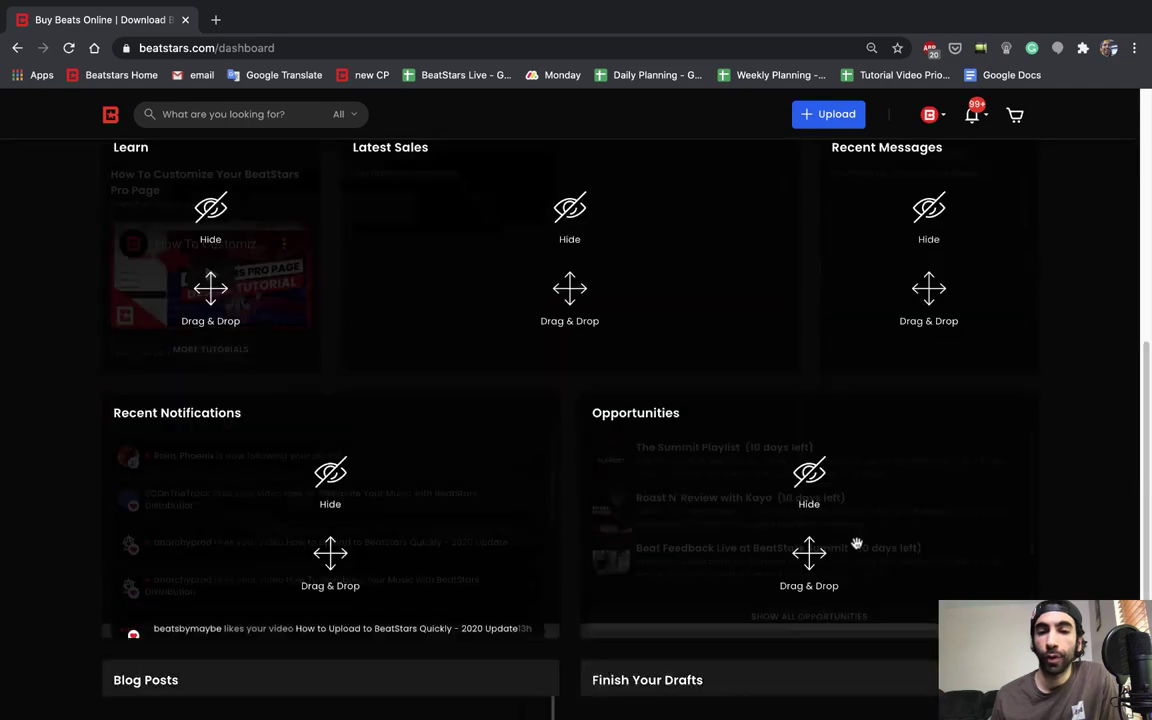
left_click_drag(809, 565, 873, 405)
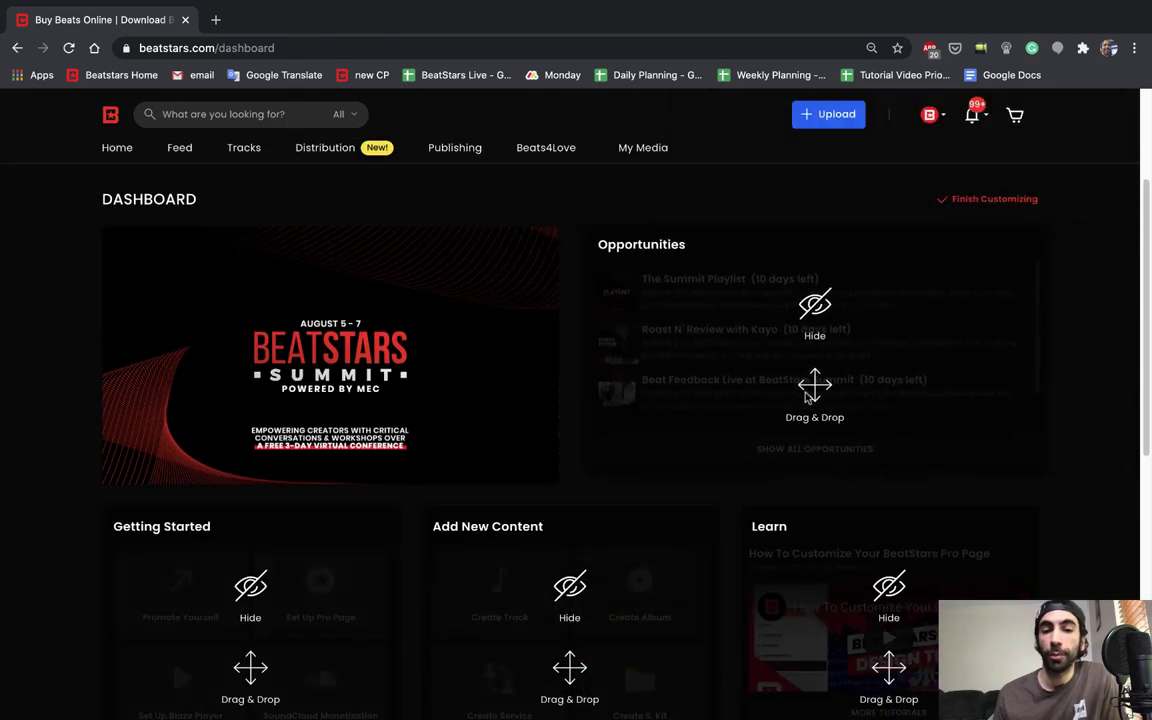
scroll(681, 522, "down", 2)
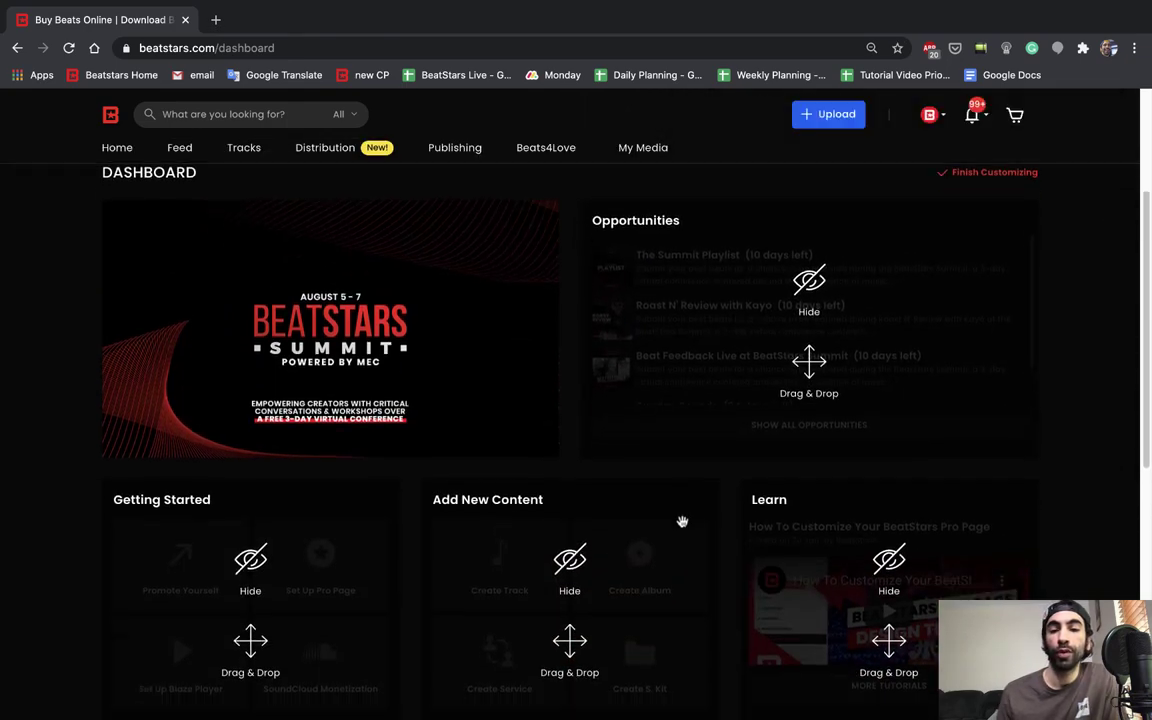
scroll(681, 522, "down", 2)
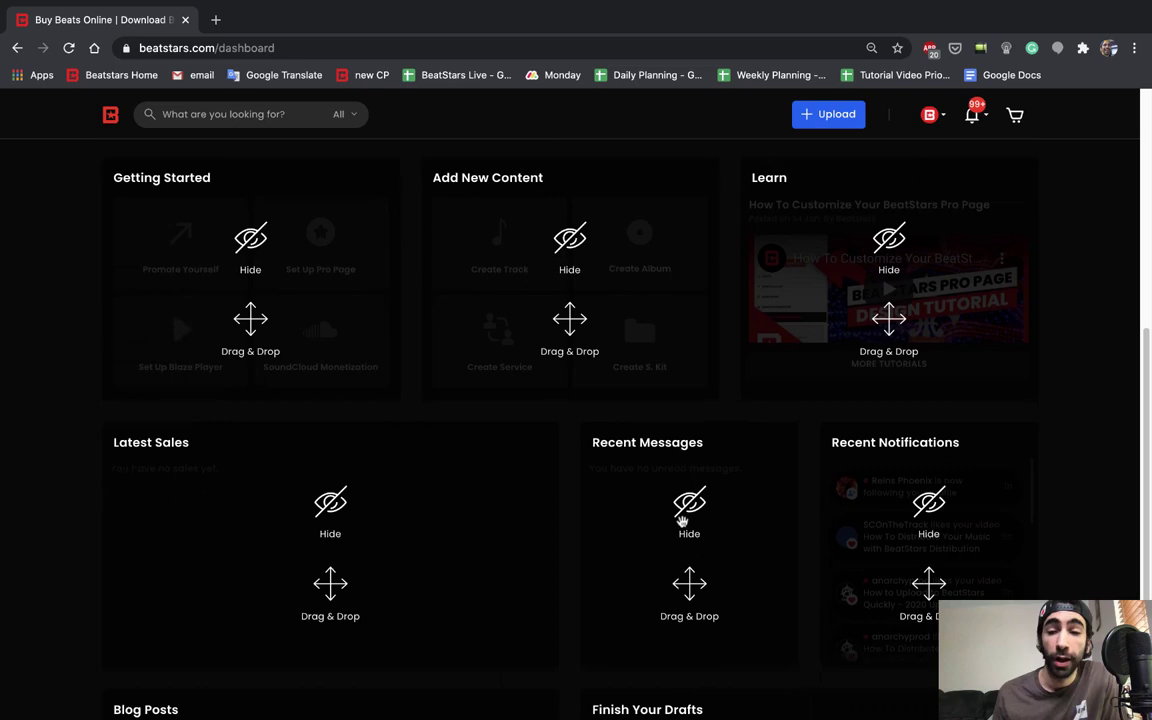
scroll(789, 404, "up", 4)
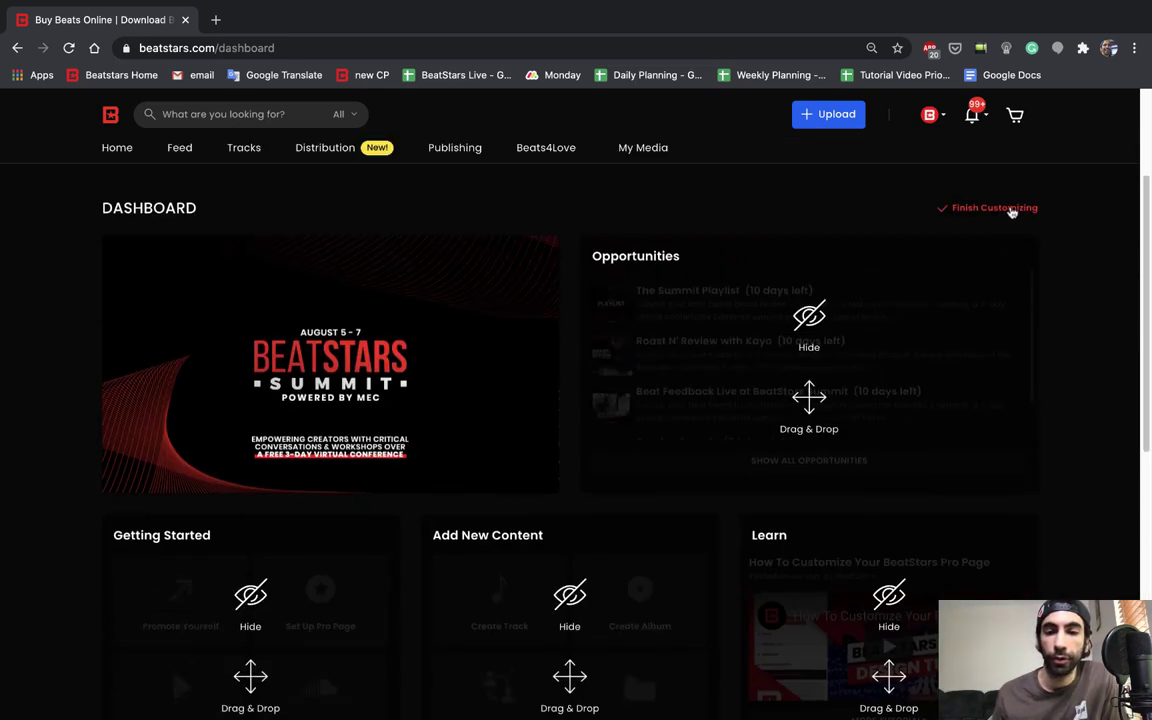
left_click(1005, 209)
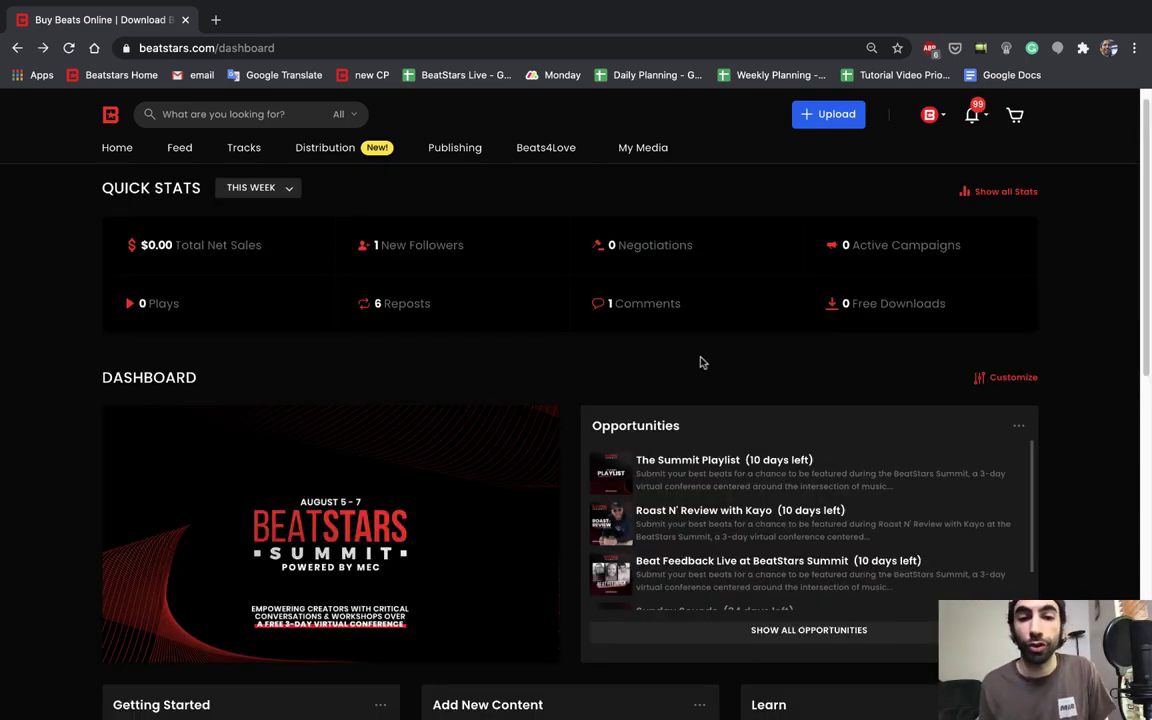
Step: Go to beatstars.world/summit and scroll down through the Summit event details
left_click(385, 48)
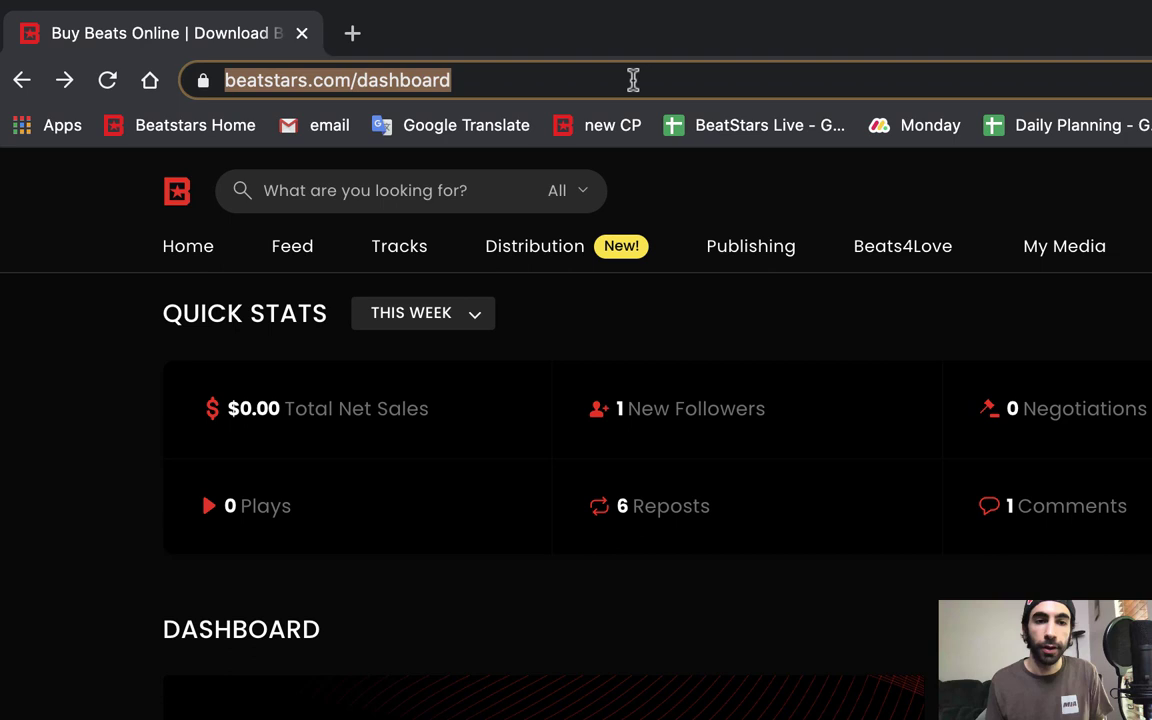
type("beat")
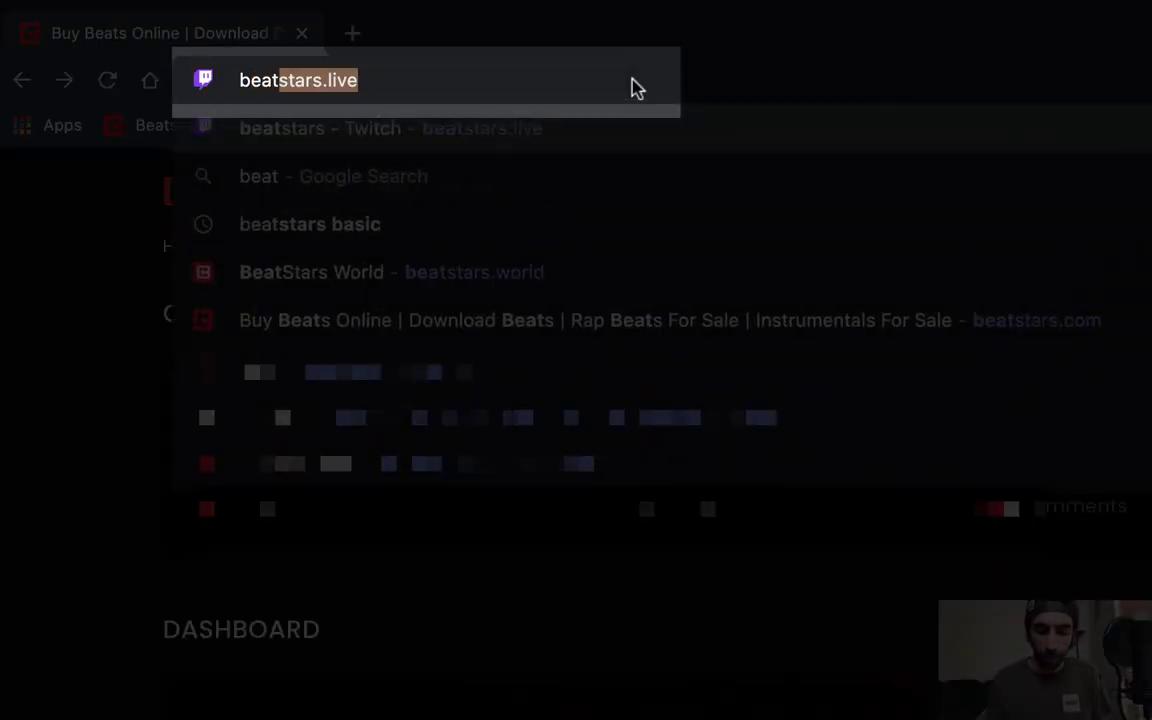
type("stars.world/sum")
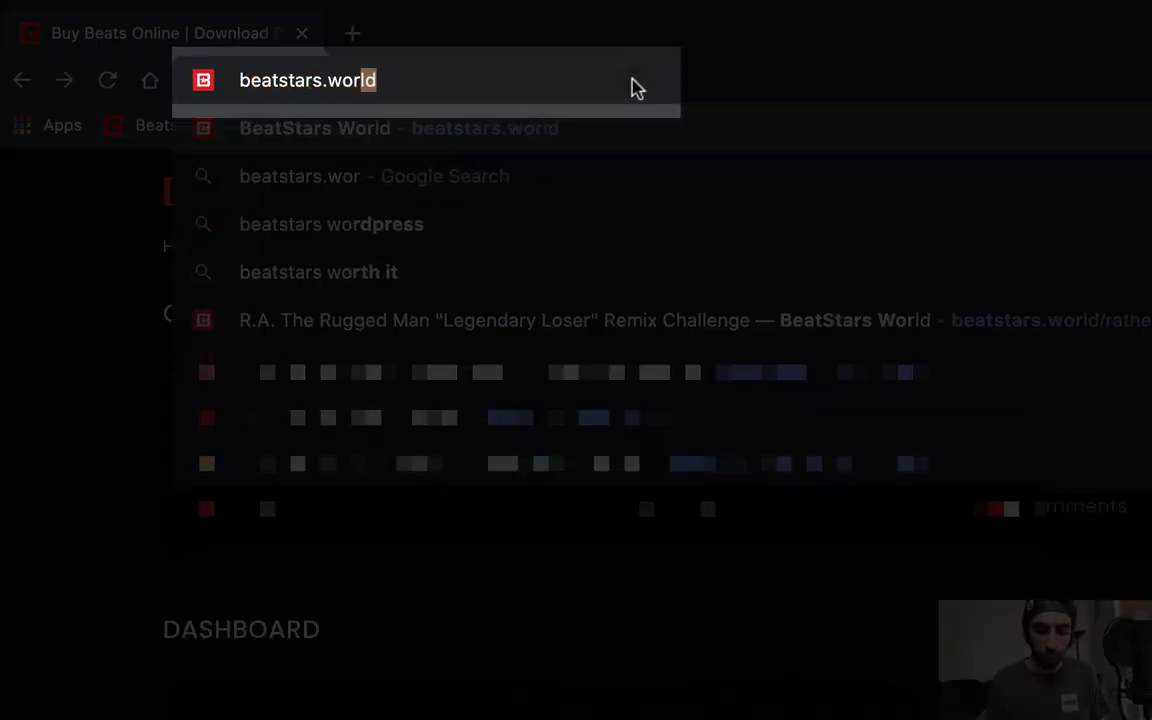
type("mit")
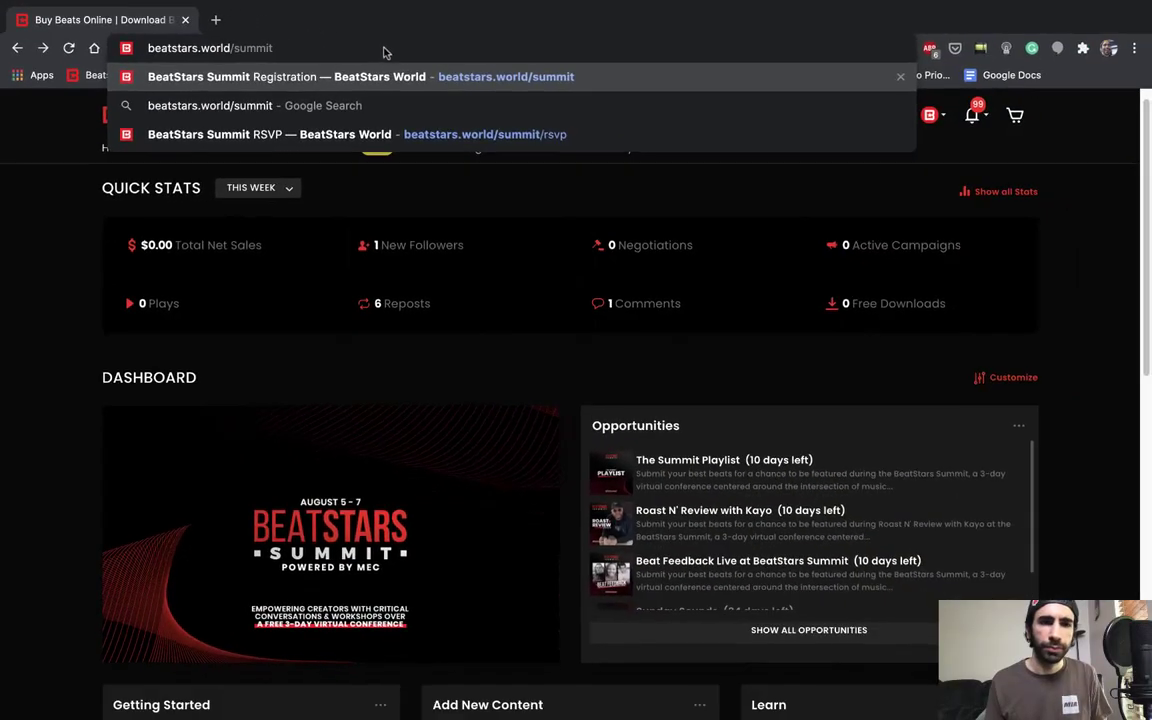
key("Return")
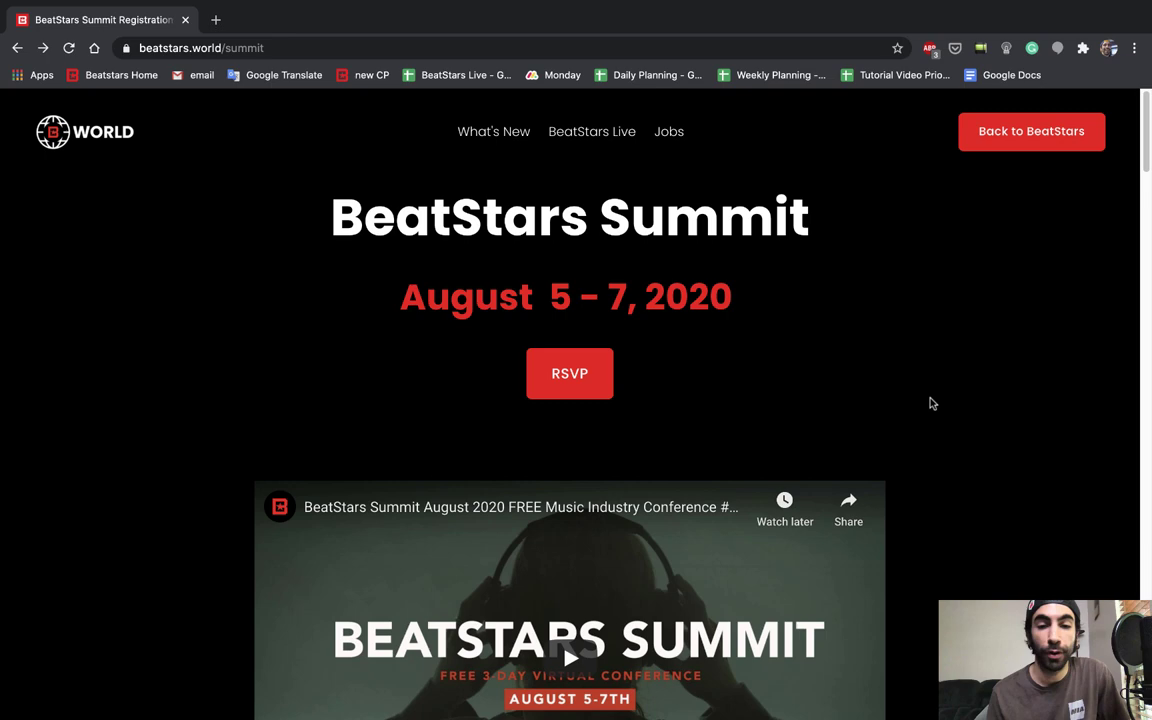
scroll(930, 403, "down", 7)
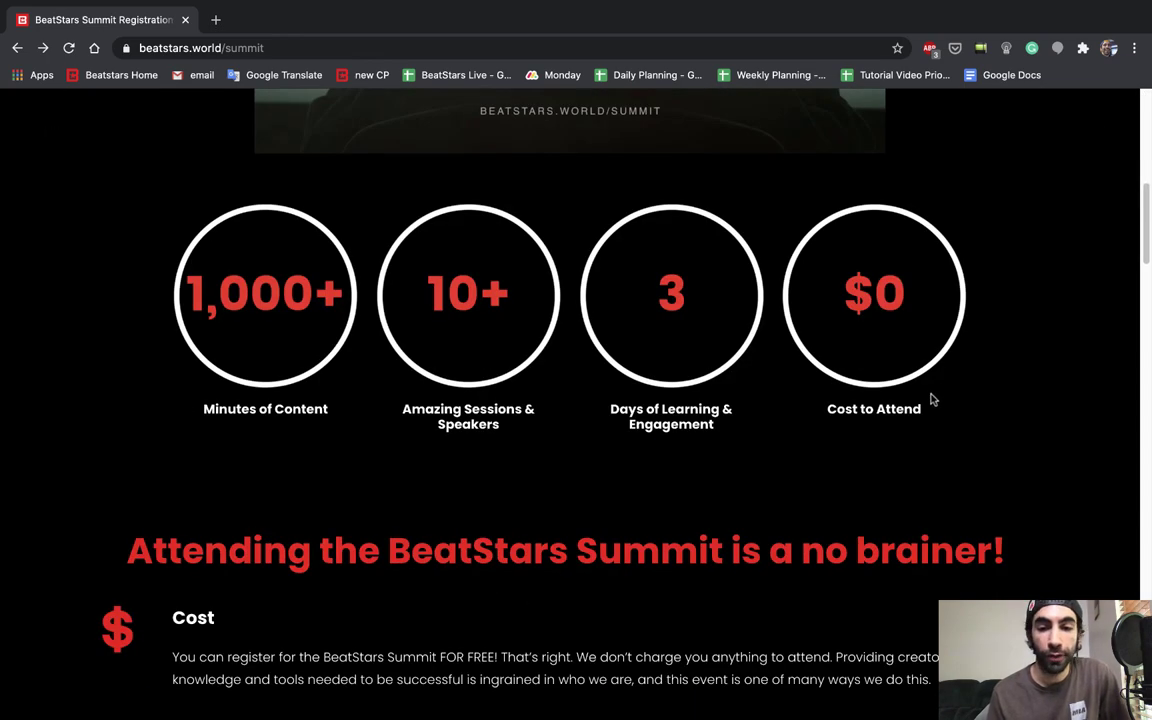
scroll(930, 400, "down", 3)
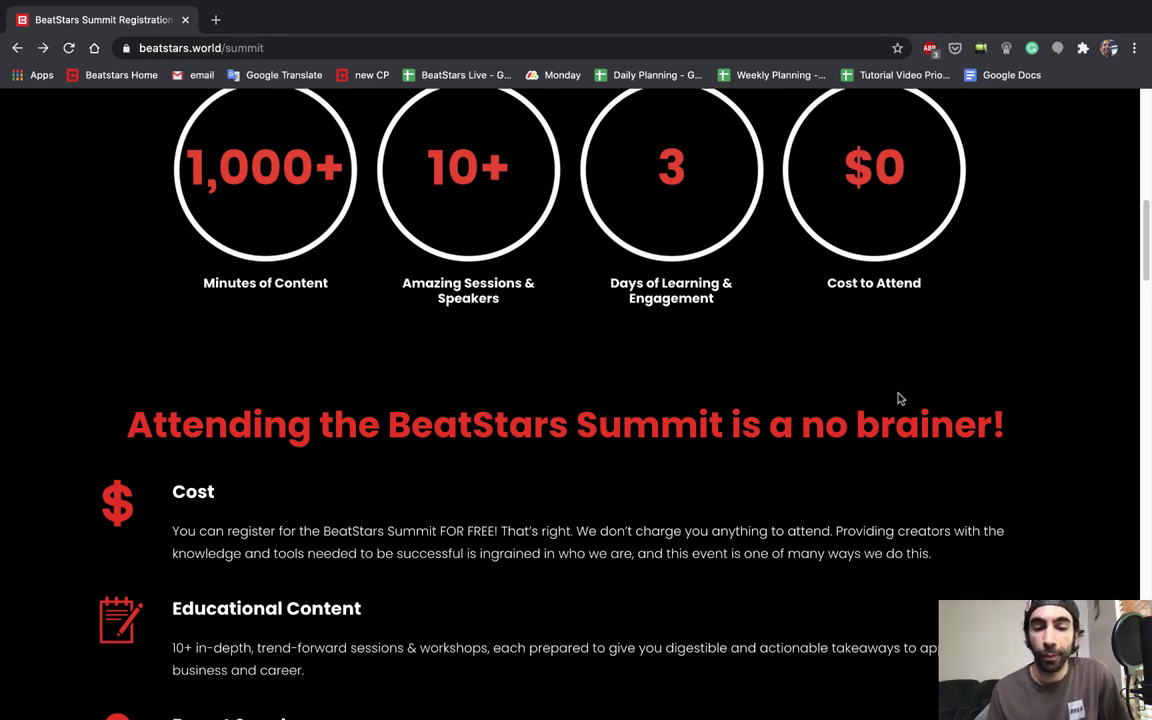
scroll(898, 398, "down", 1)
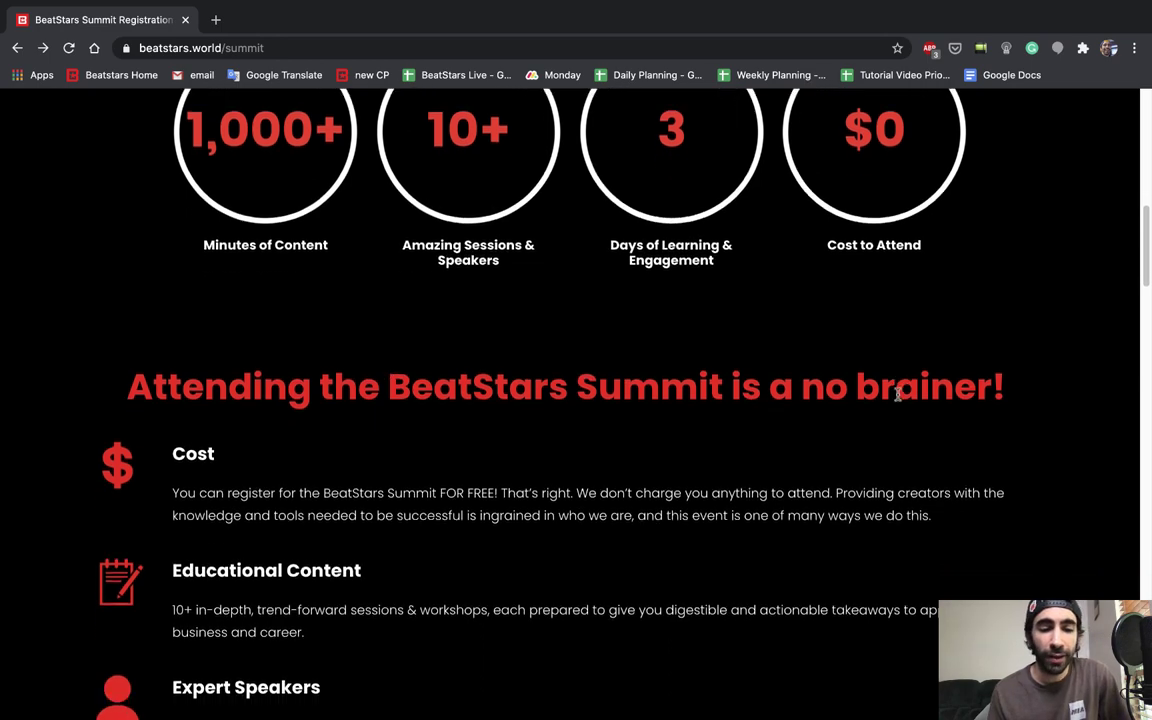
scroll(898, 398, "down", 4)
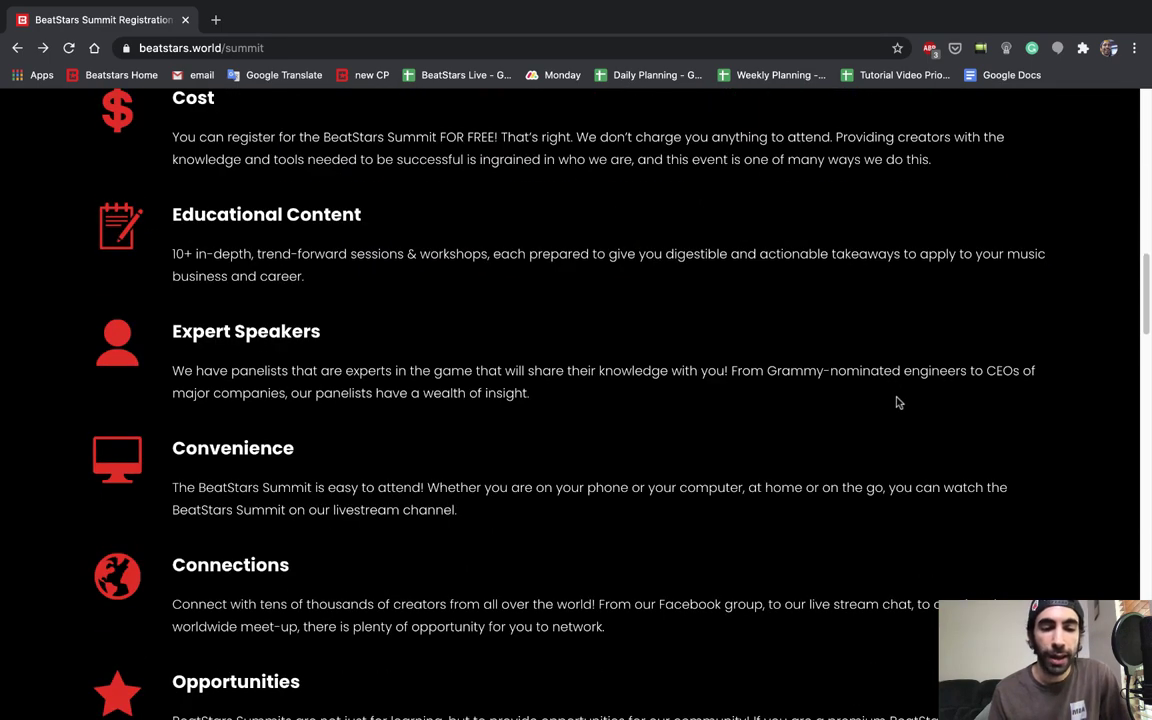
scroll(898, 402, "down", 1)
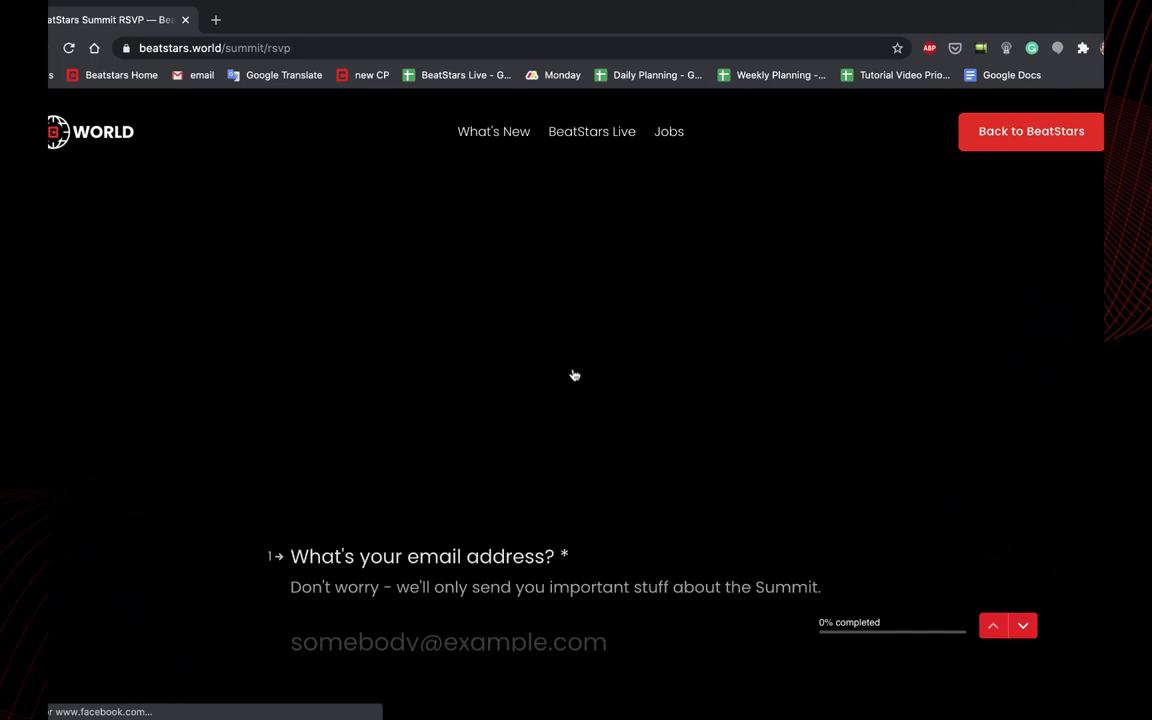
Step: Enter the email address, first name and last name on the Summit RSVP form
left_click(491, 452)
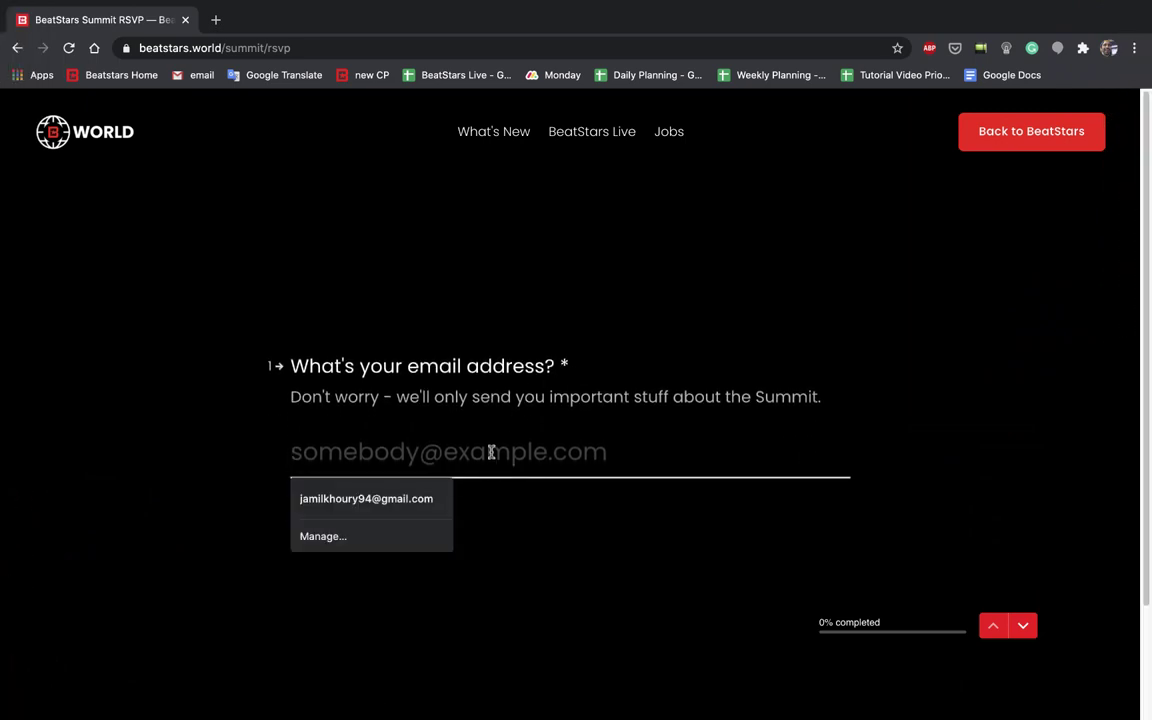
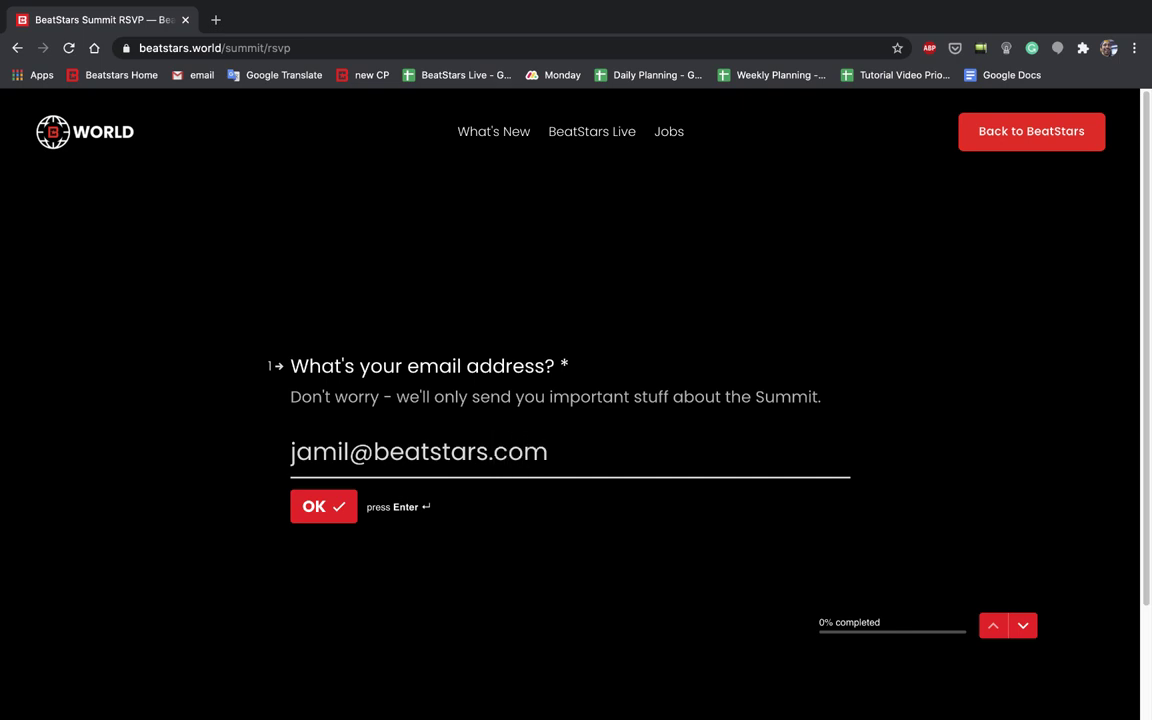
key("Return")
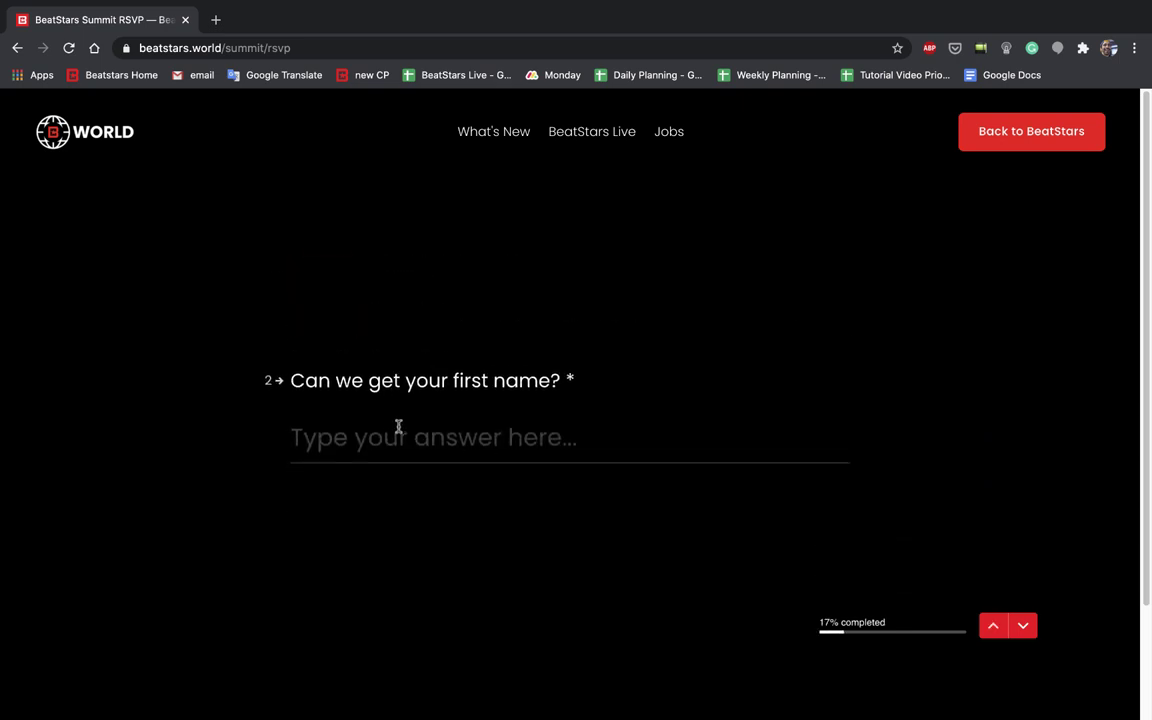
left_click(422, 445)
key("Return")
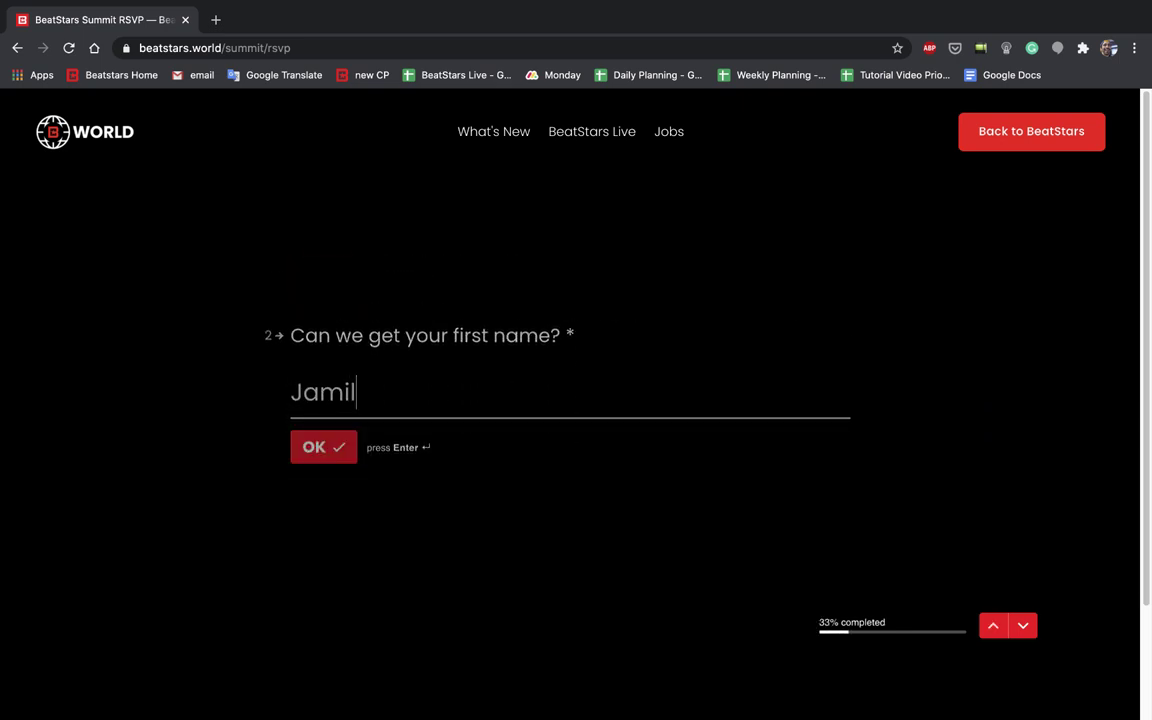
left_click(386, 437)
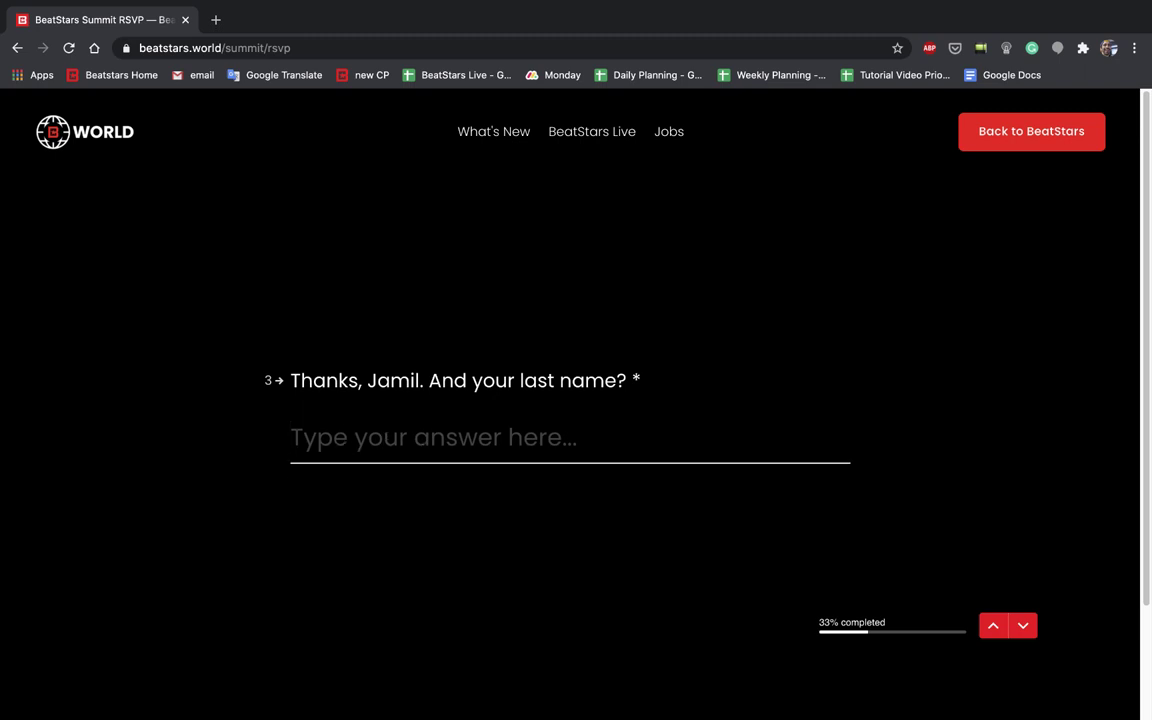
key("Return")
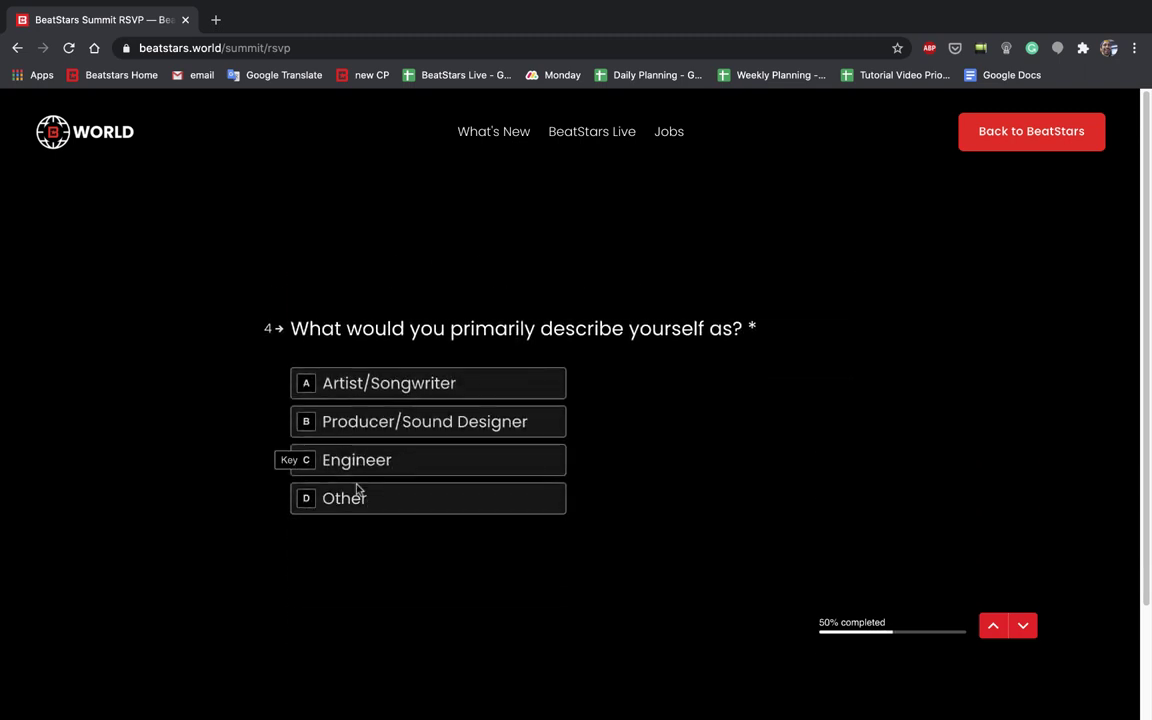
Step: Answer Producer/Sound Designer, Yes to a BeatStars account, and BeatStars.com, then submit the RSVP
left_click(444, 430)
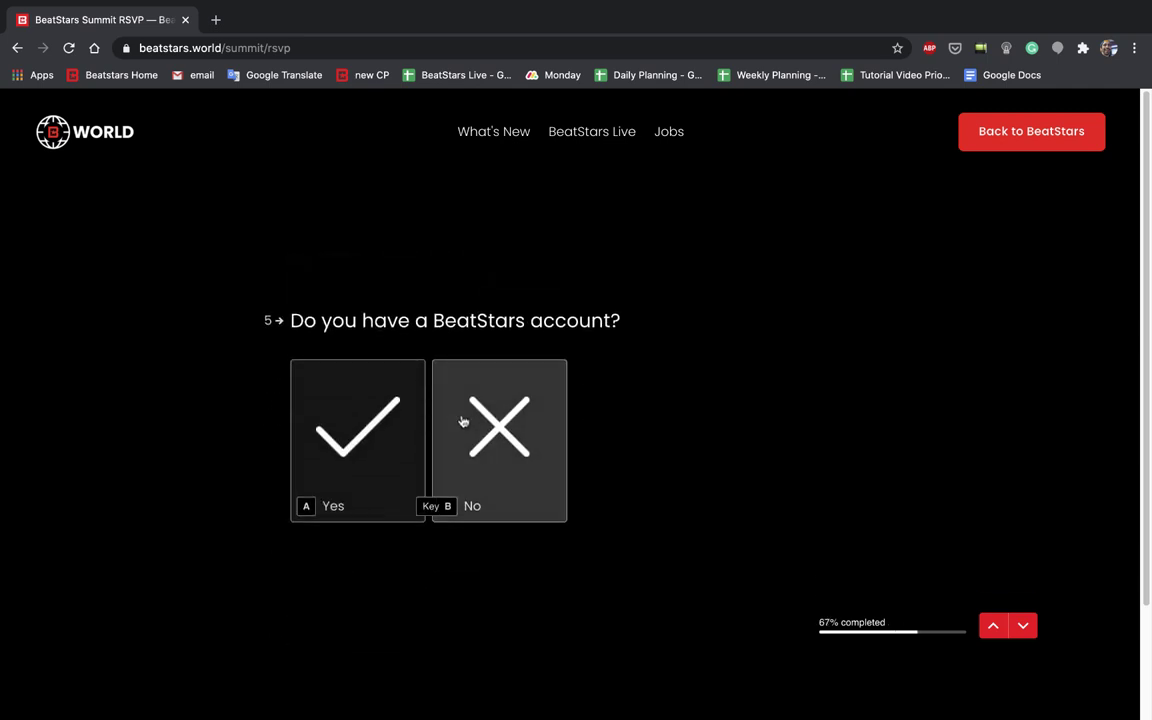
left_click(380, 462)
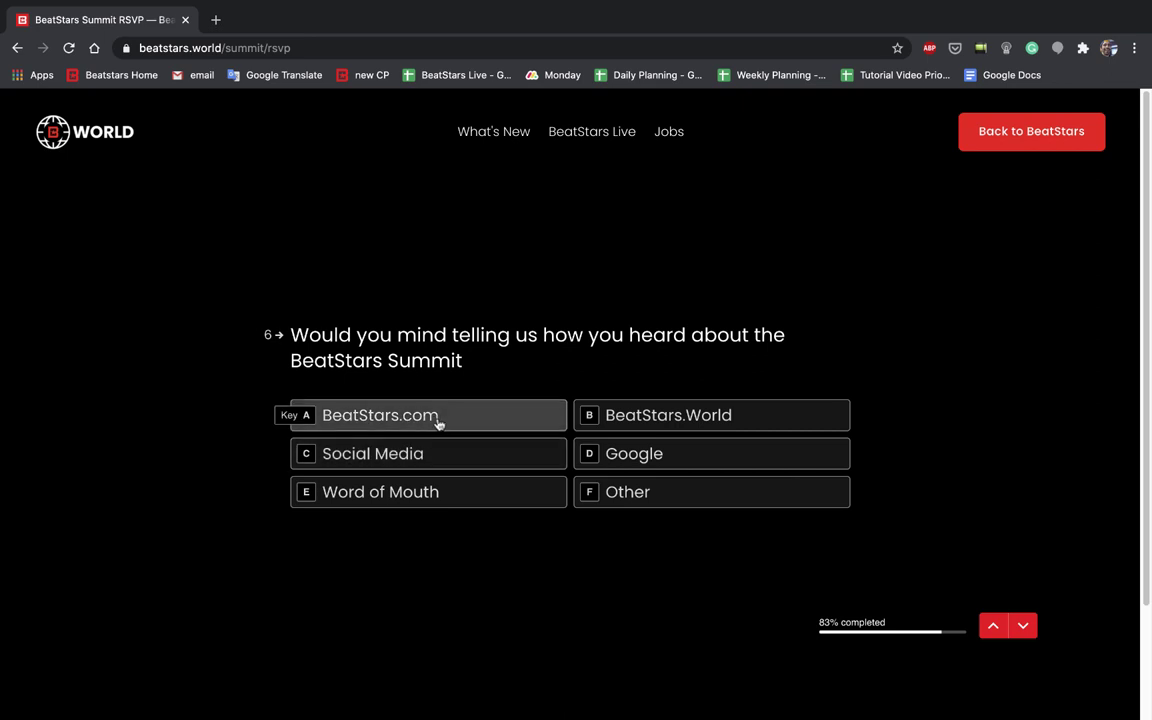
left_click(438, 422)
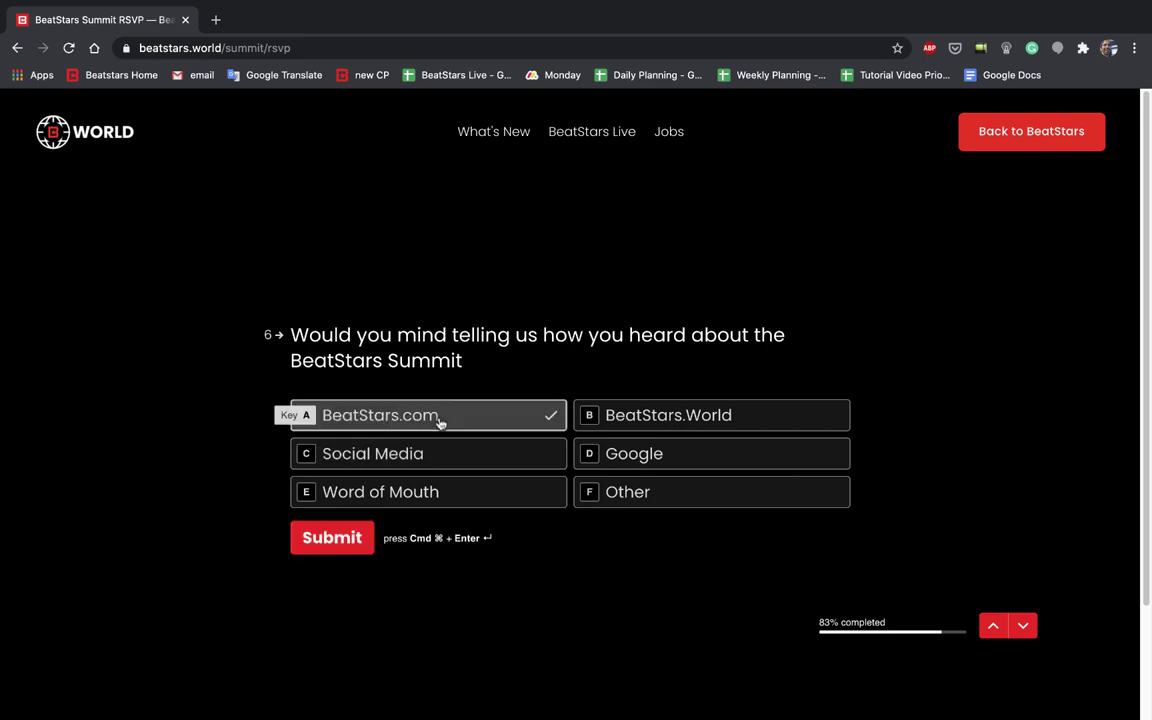
left_click(349, 541)
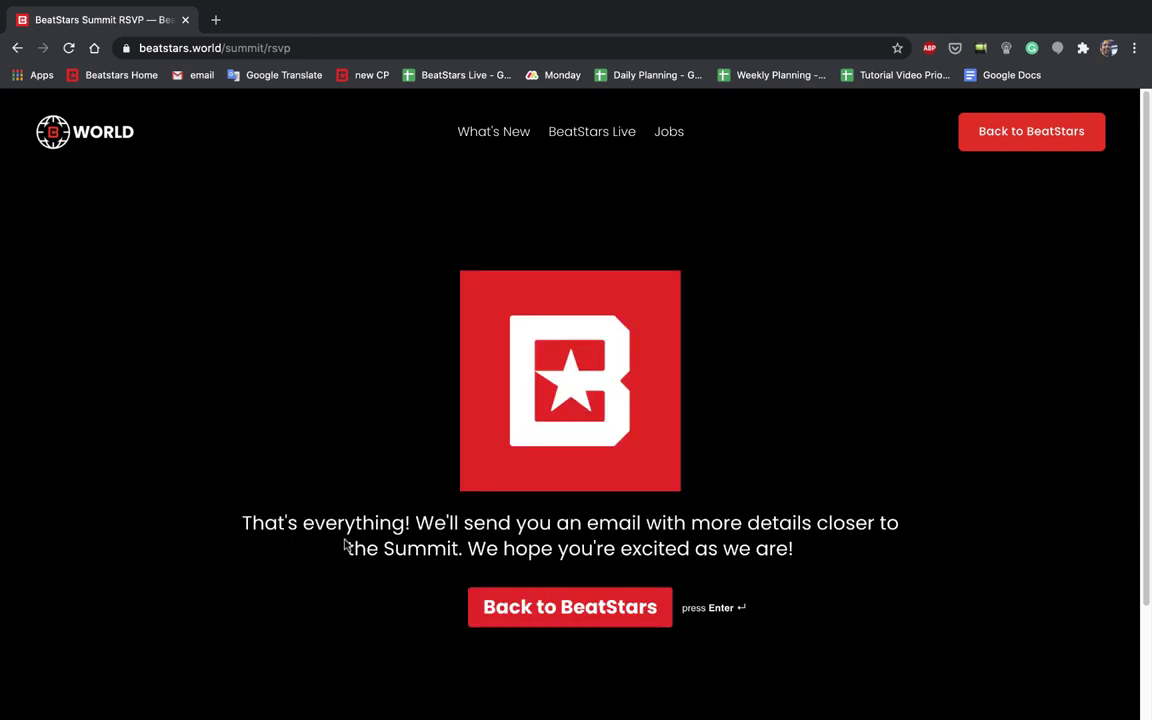